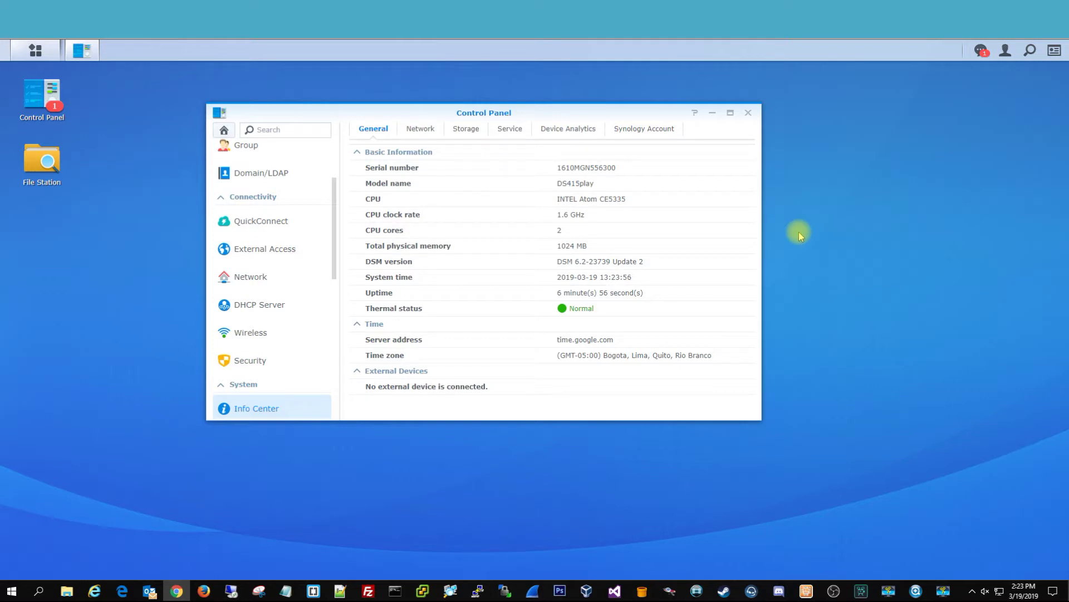
# Close the Control Panel after reviewing the DS415play's Info Center general information.
pyautogui.click(748, 112)
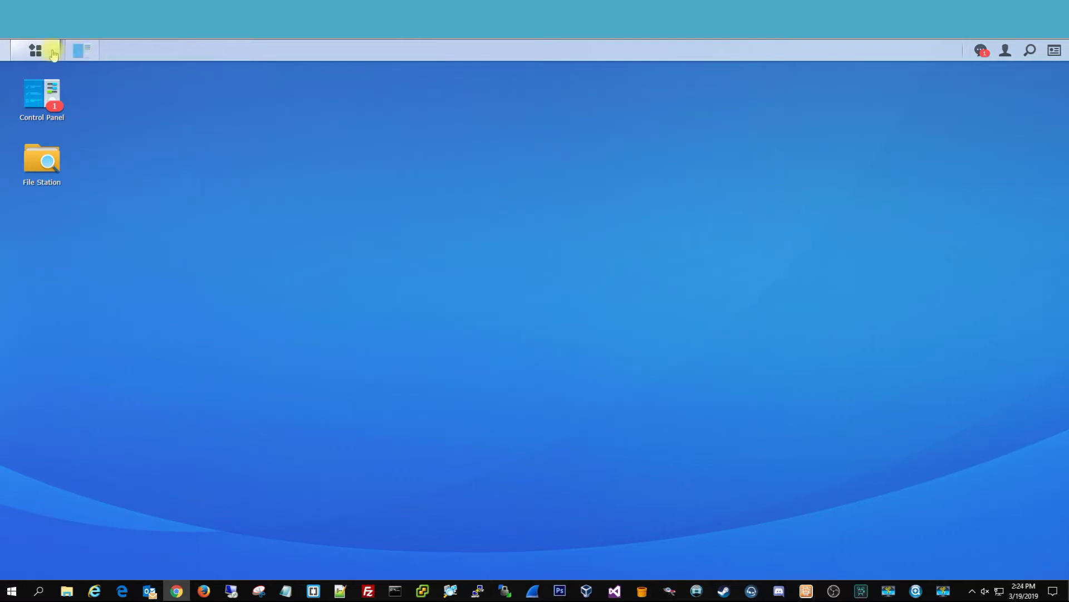
# Start the Erase All Data factory reset from Control Panel's Update & Restore Reset tab.
pyautogui.click(27, 96)
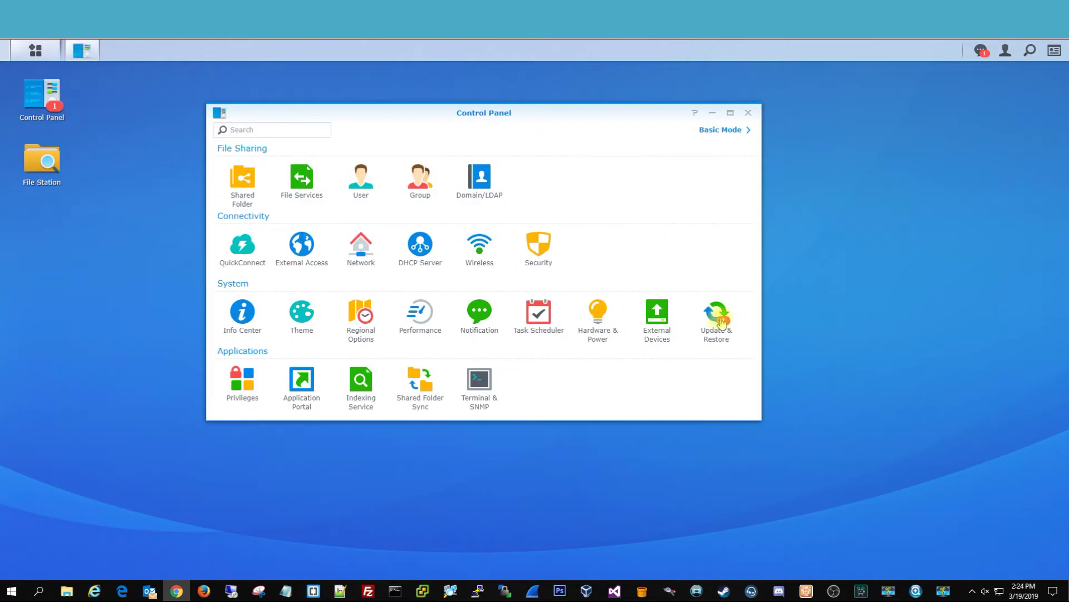
pyautogui.click(720, 315)
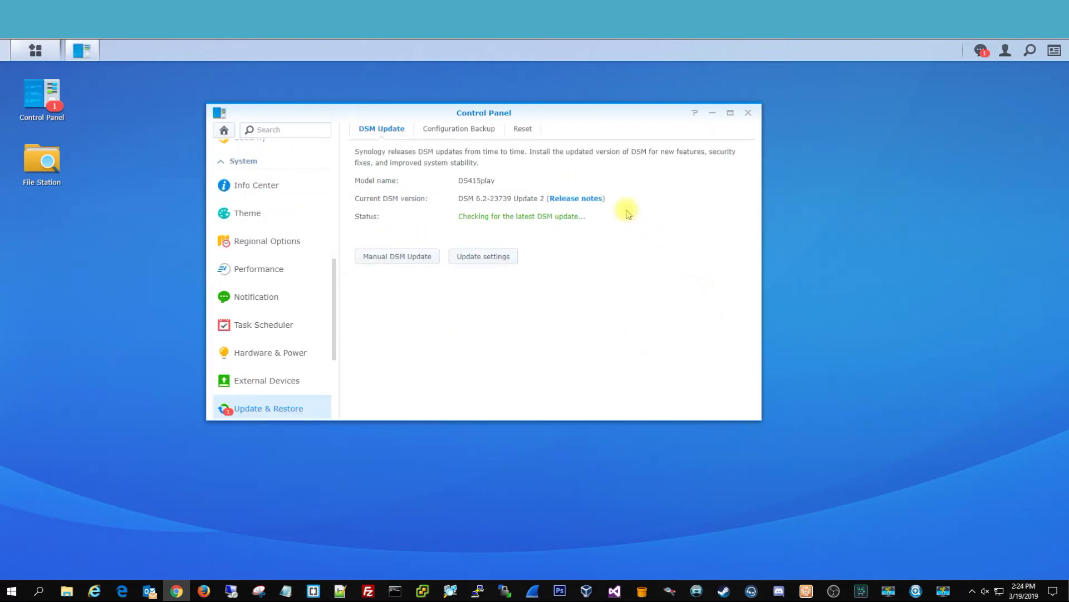
pyautogui.click(523, 131)
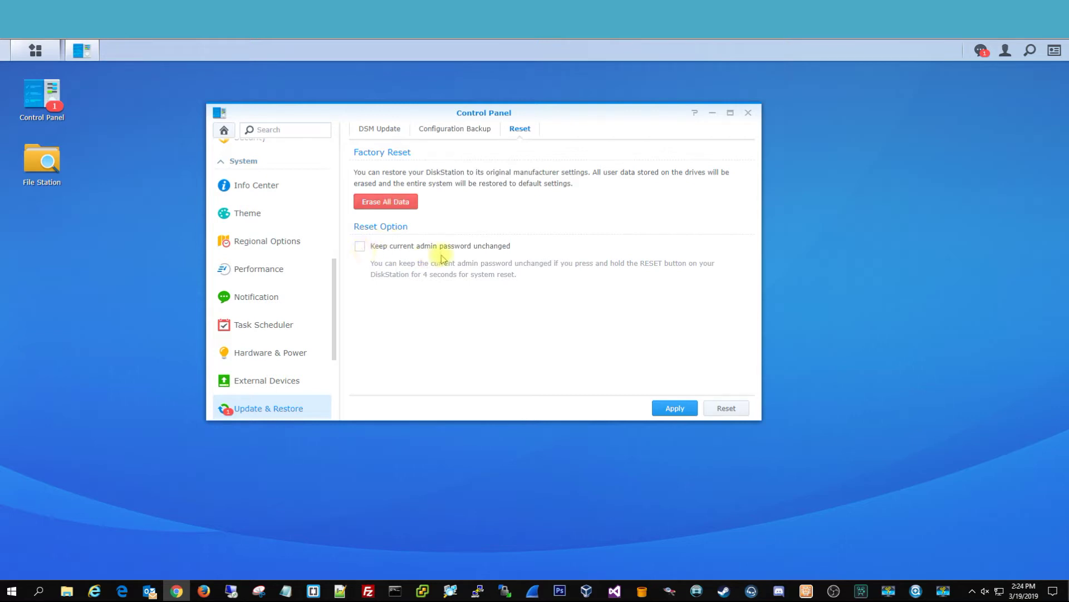
pyautogui.click(402, 203)
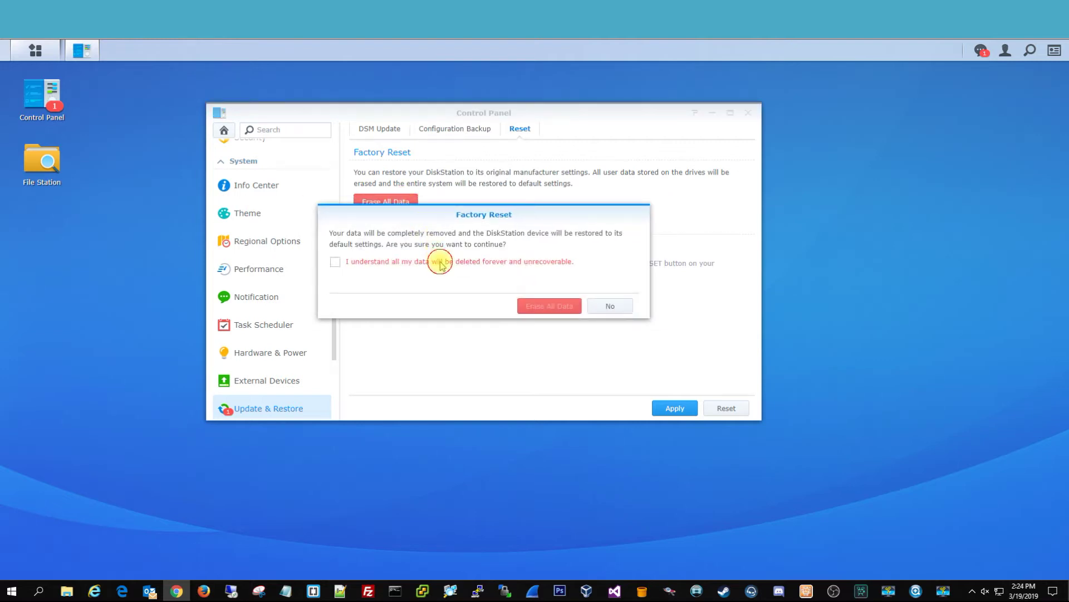
# Acknowledge the data loss, confirm Erase All Data and authenticate with the DSM account password.
pyautogui.click(440, 263)
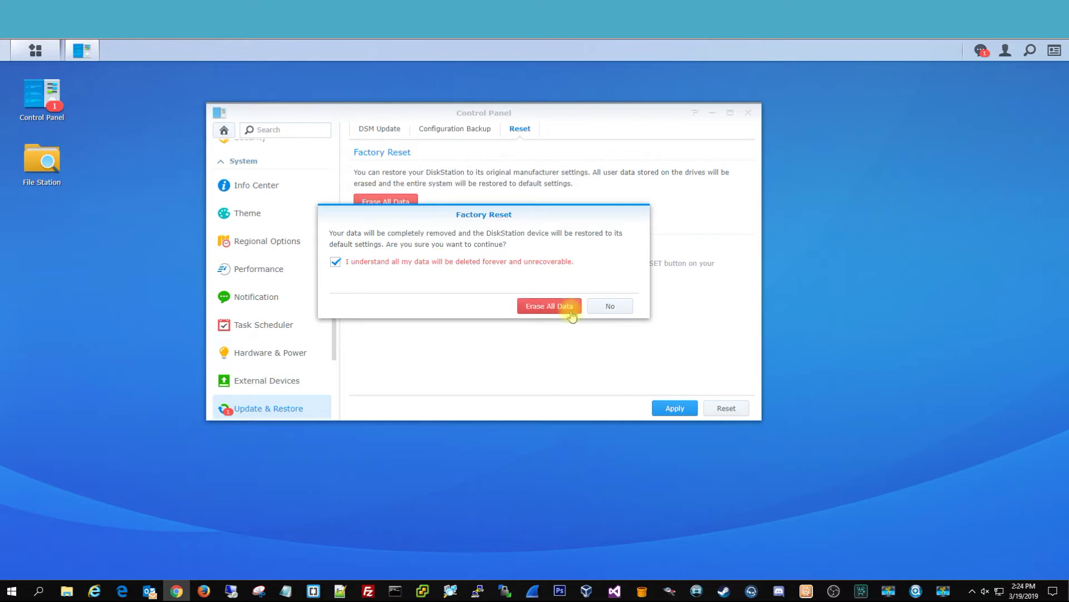
pyautogui.click(568, 308)
pyautogui.click(529, 253)
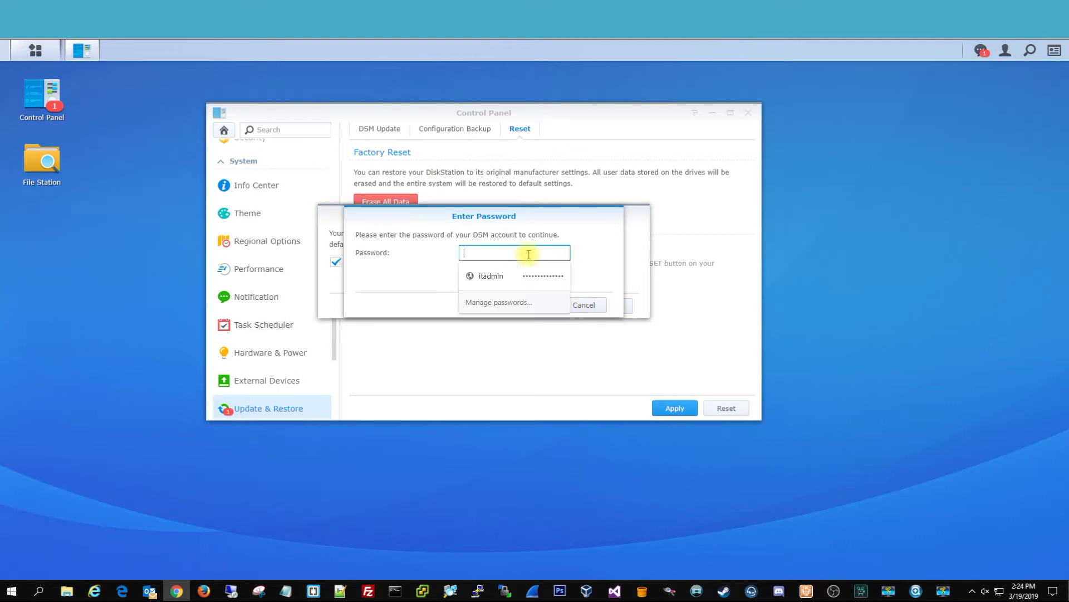
pyautogui.write('•••••••')
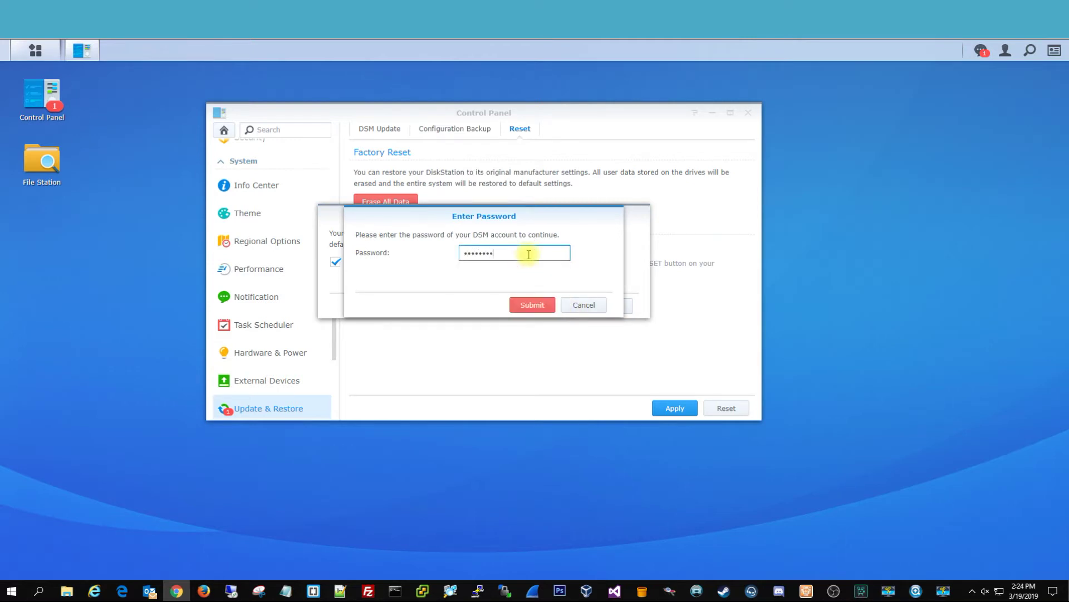
pyautogui.click(533, 304)
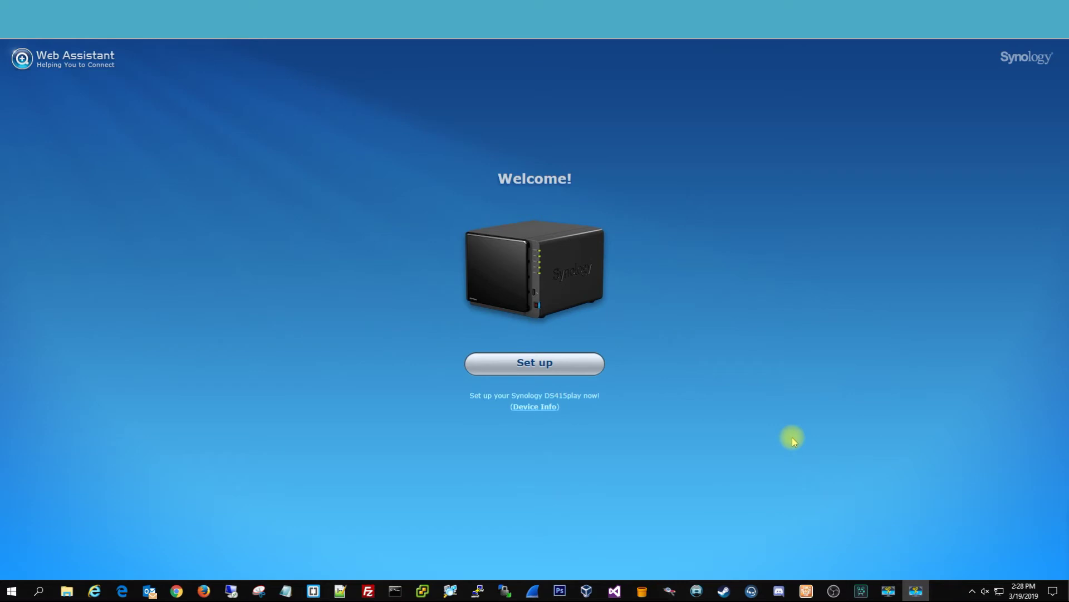
# Launch Synology Assistant and connect to the Not installed DiskStation at 192.168.8.122.
pyautogui.click(6, 594)
pyautogui.write('sy')
pyautogui.press('Return')
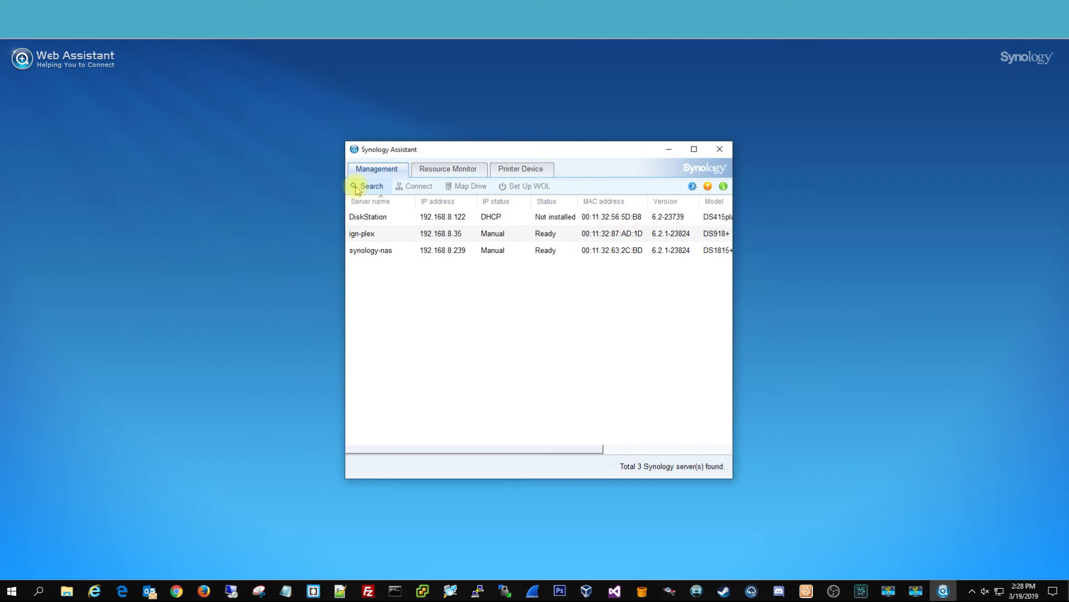
pyautogui.click(512, 221)
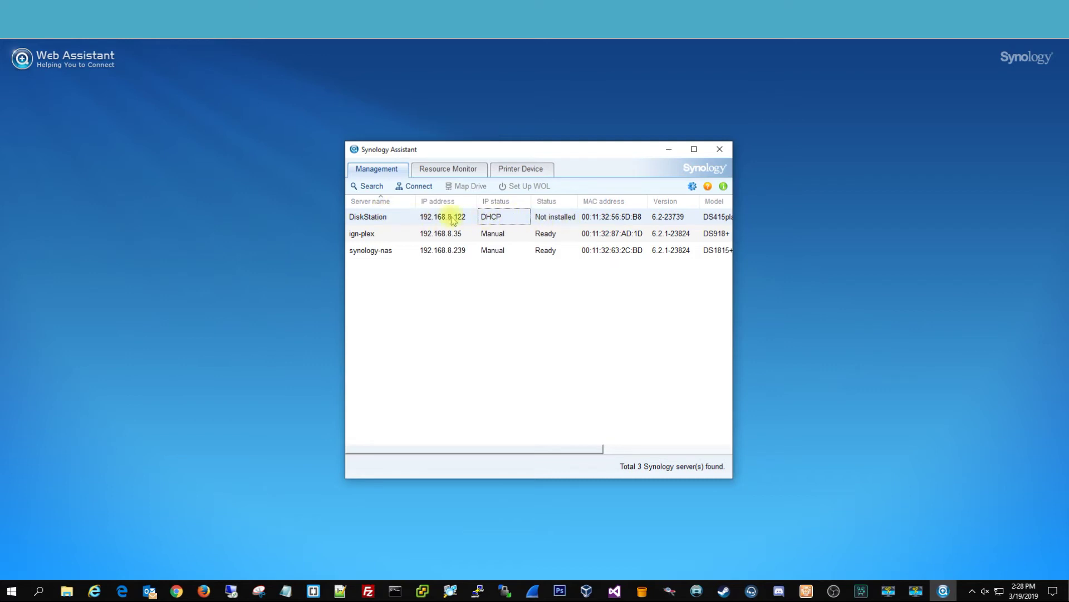
pyautogui.doubleClick(410, 218)
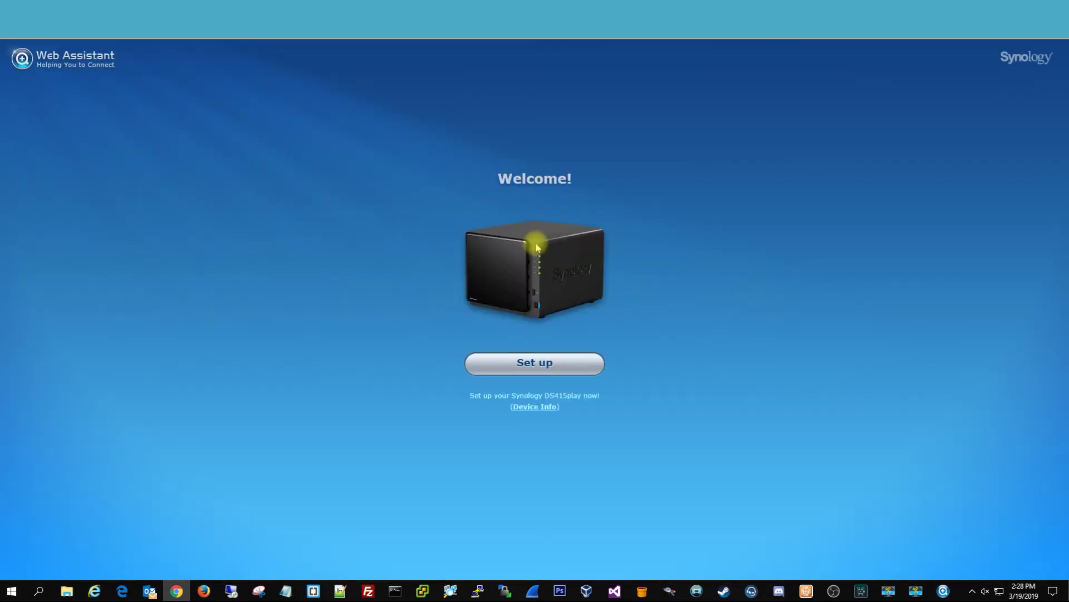
# Install the latest DSM on the DS415play, accepting that disks 1–4 will be erased.
pyautogui.click(559, 367)
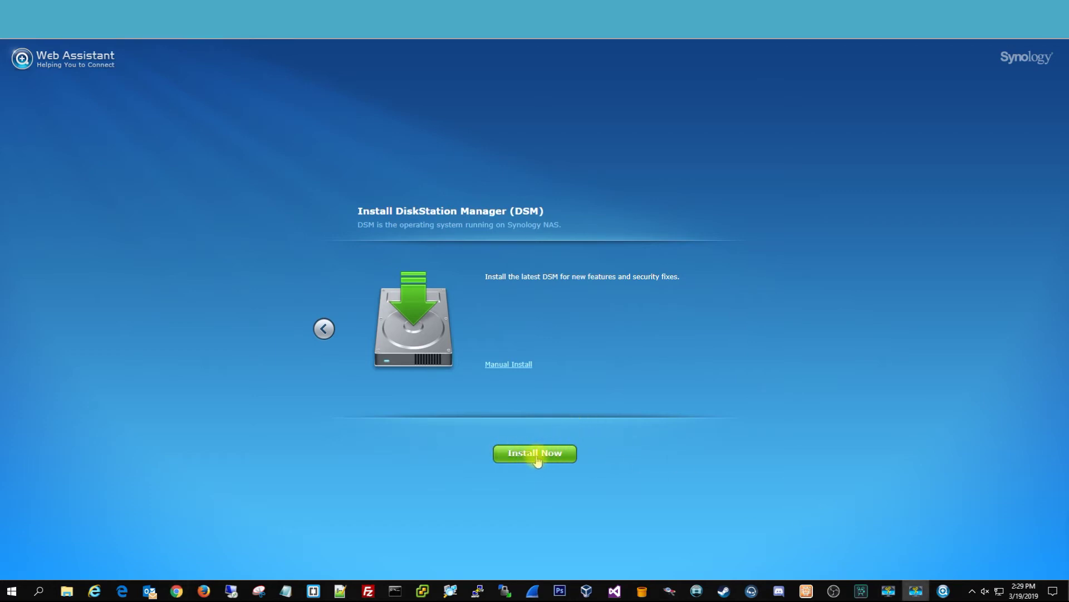
pyautogui.click(536, 454)
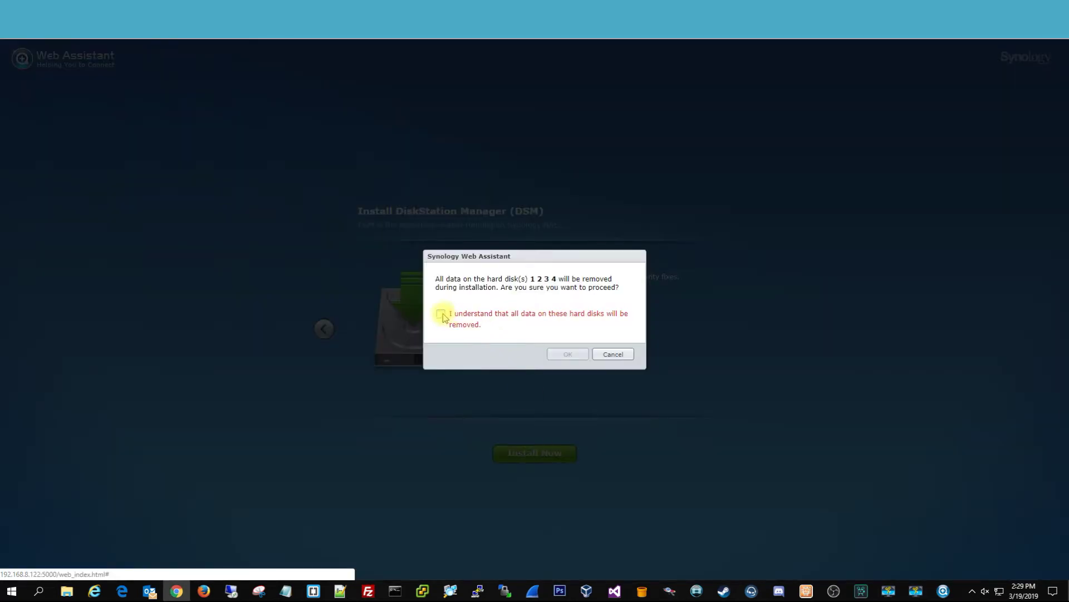
pyautogui.click(442, 314)
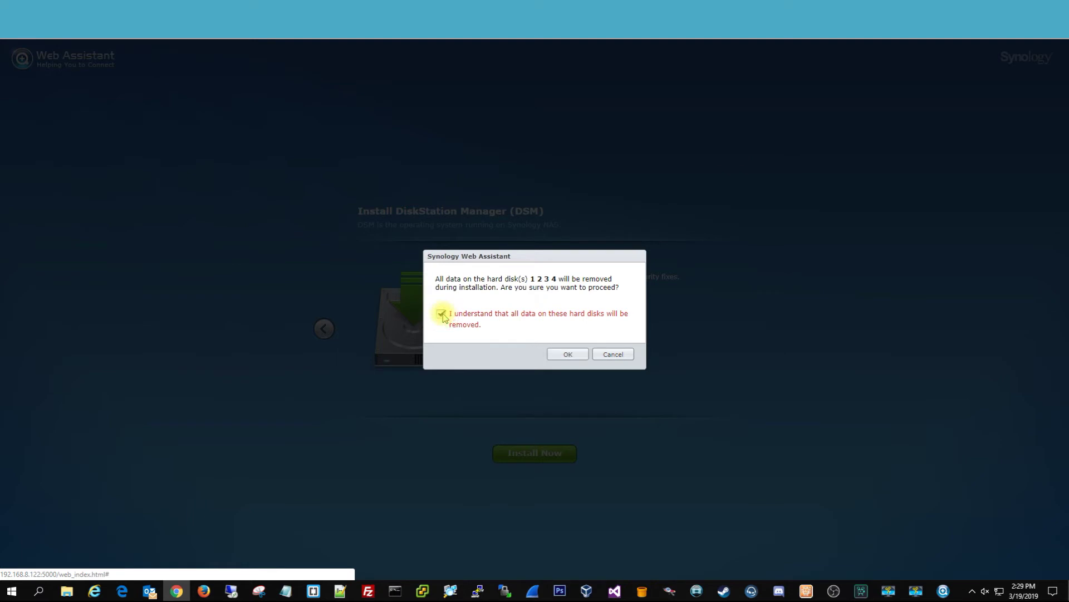
pyautogui.click(574, 357)
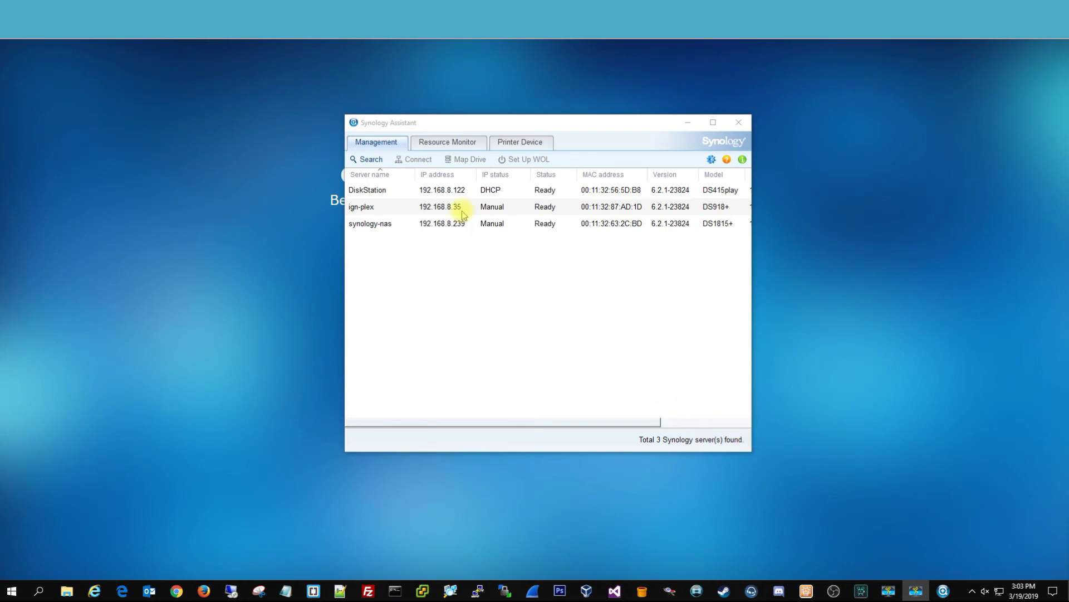
# Rescan the network in Synology Assistant to refresh the server list.
pyautogui.click(371, 160)
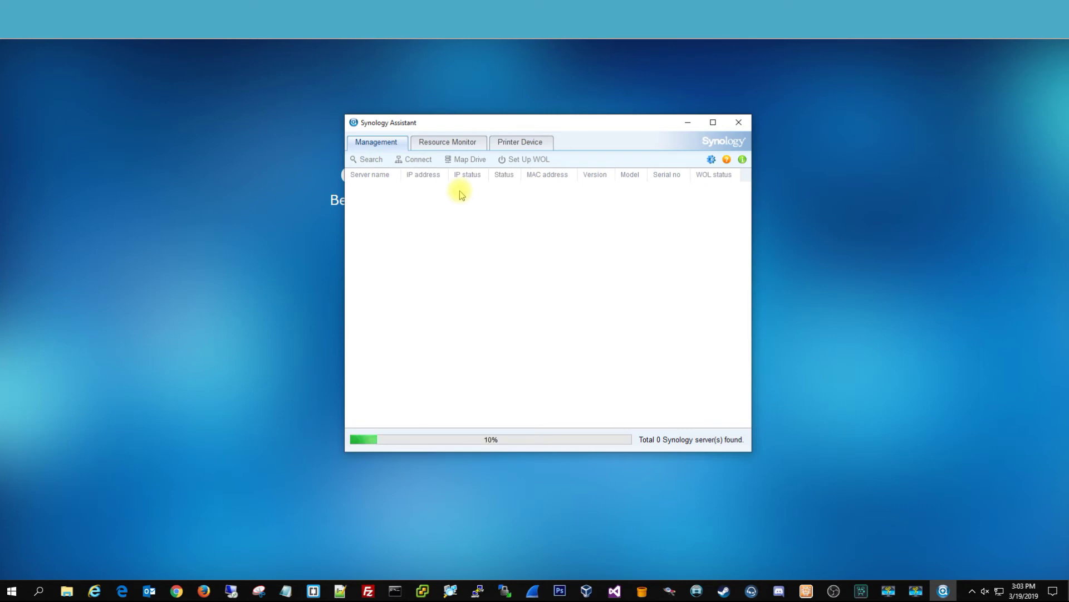
# Name the server newnas and create the admin account with a confirmed password.
pyautogui.click(298, 236)
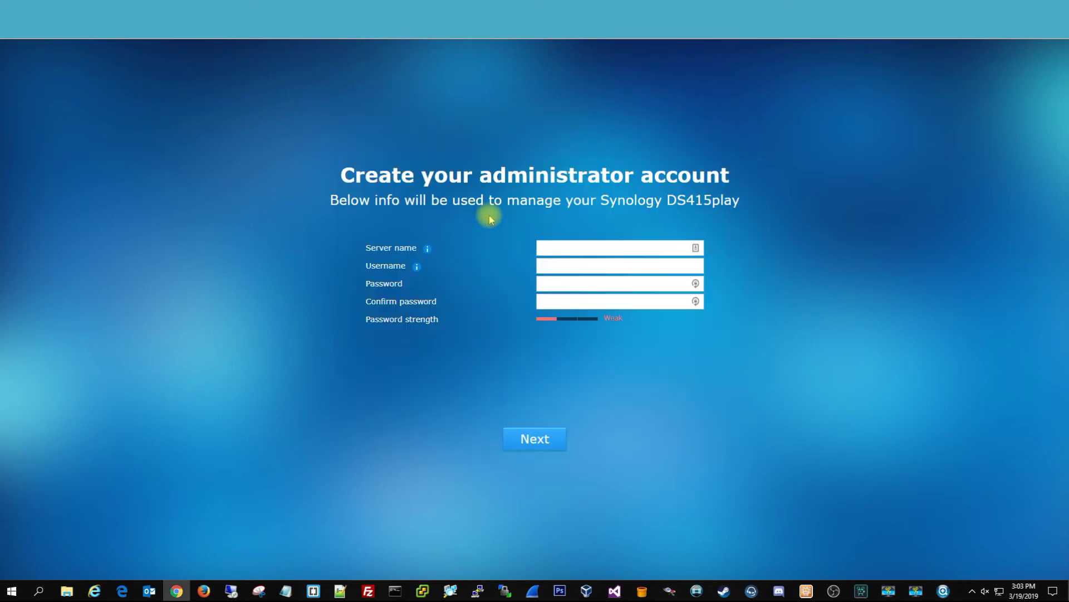
pyautogui.click(566, 244)
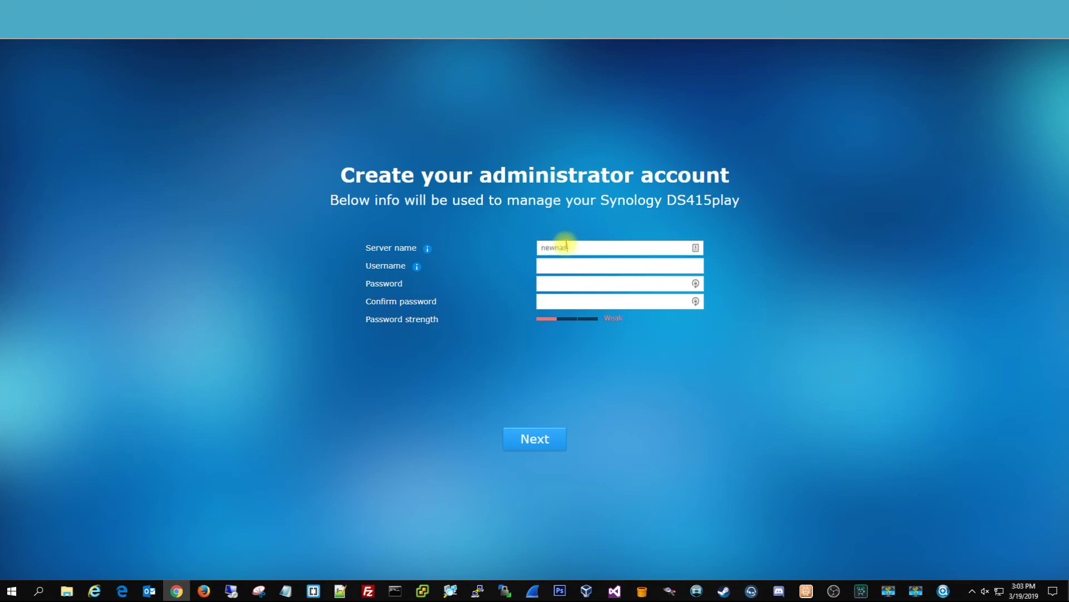
pyautogui.press('Tab')
pyautogui.write('adm')
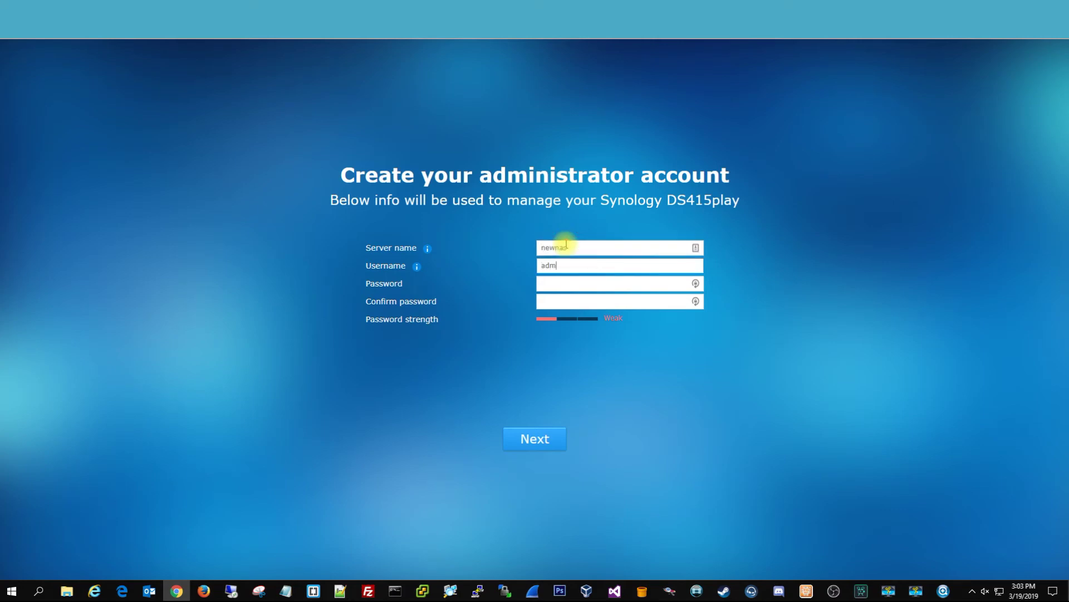
pyautogui.write('in')
pyautogui.press('Tab')
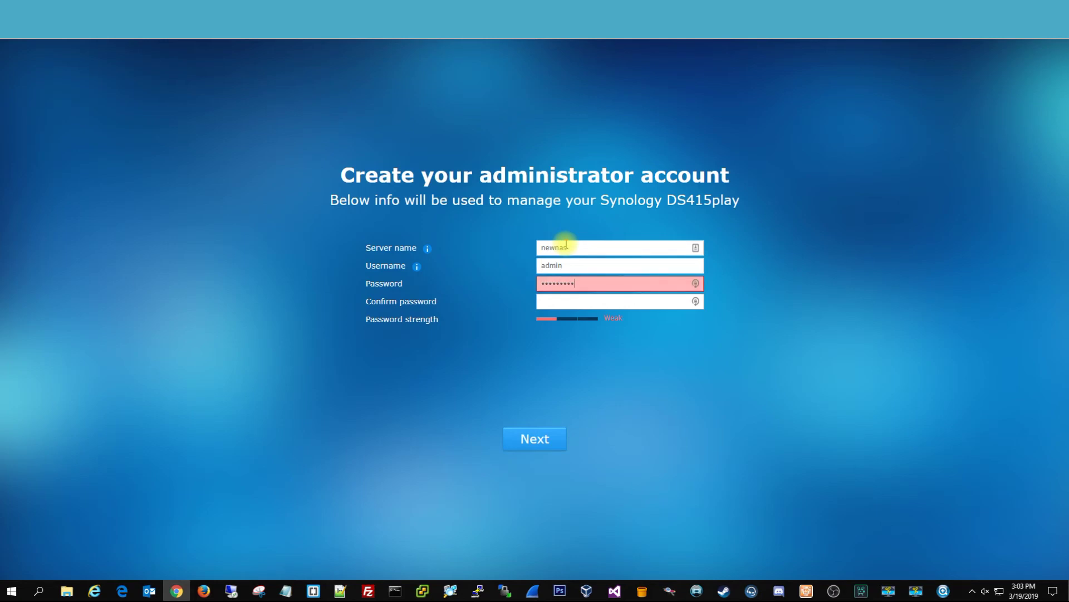
pyautogui.press('Tab')
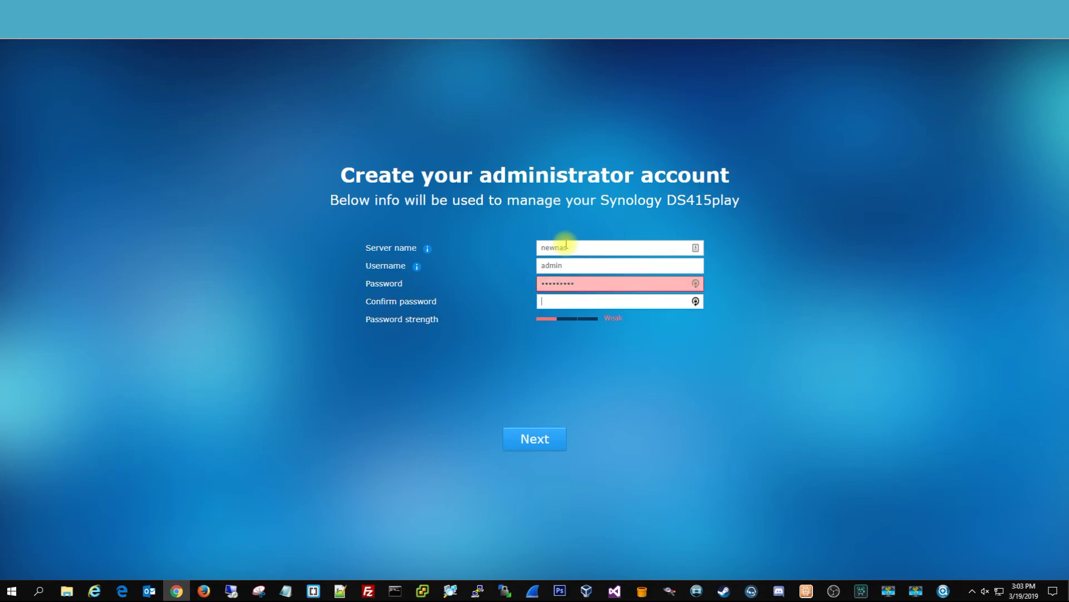
pyautogui.moveTo(587, 282); pyautogui.dragTo(506, 286)
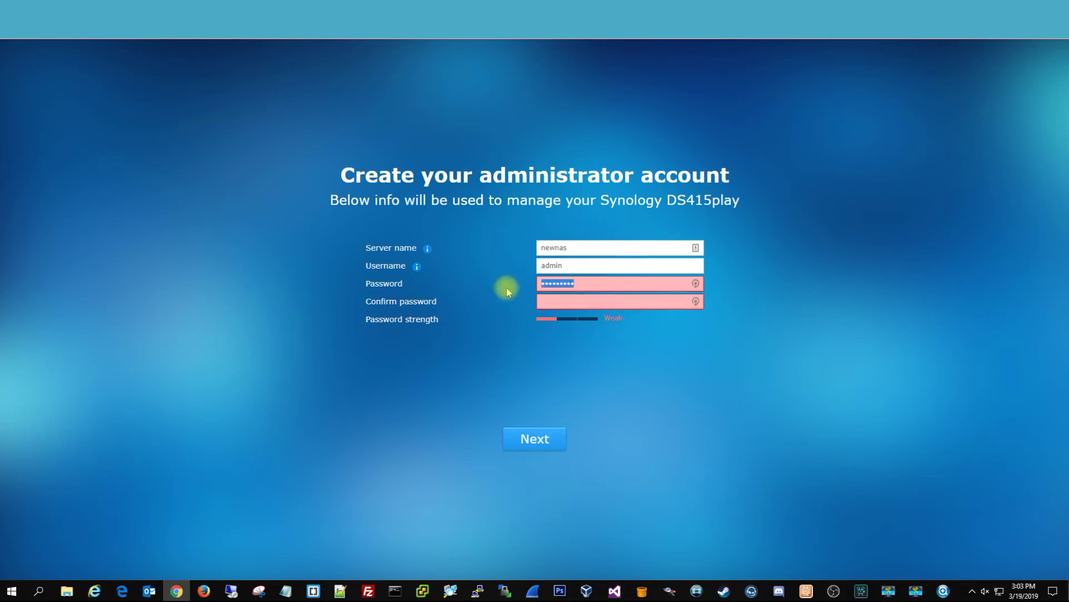
pyautogui.write('********')
pyautogui.press('Tab')
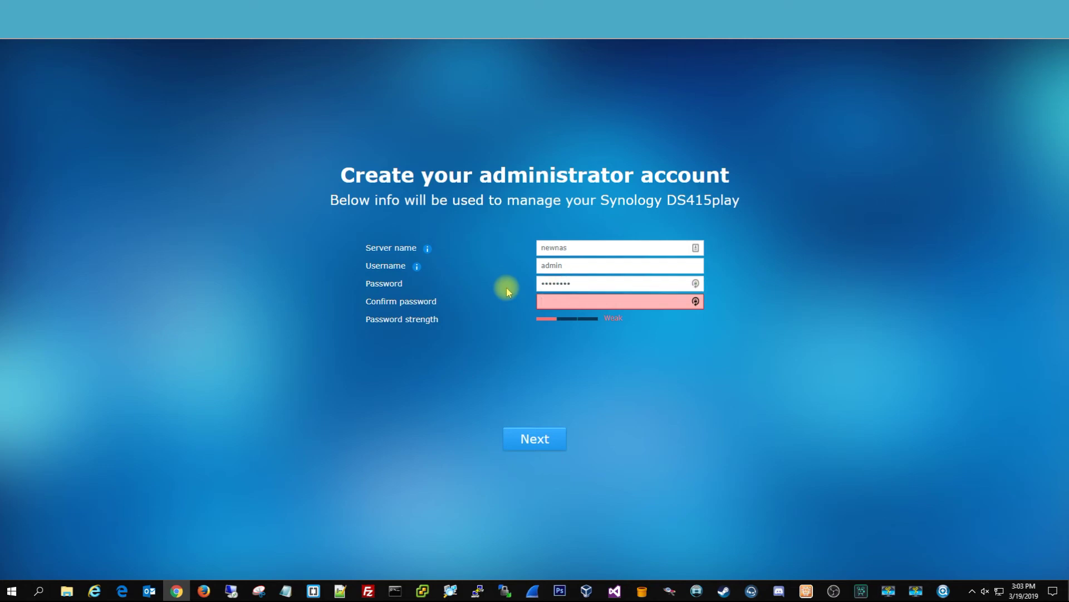
pyautogui.write('********')
pyautogui.click(558, 435)
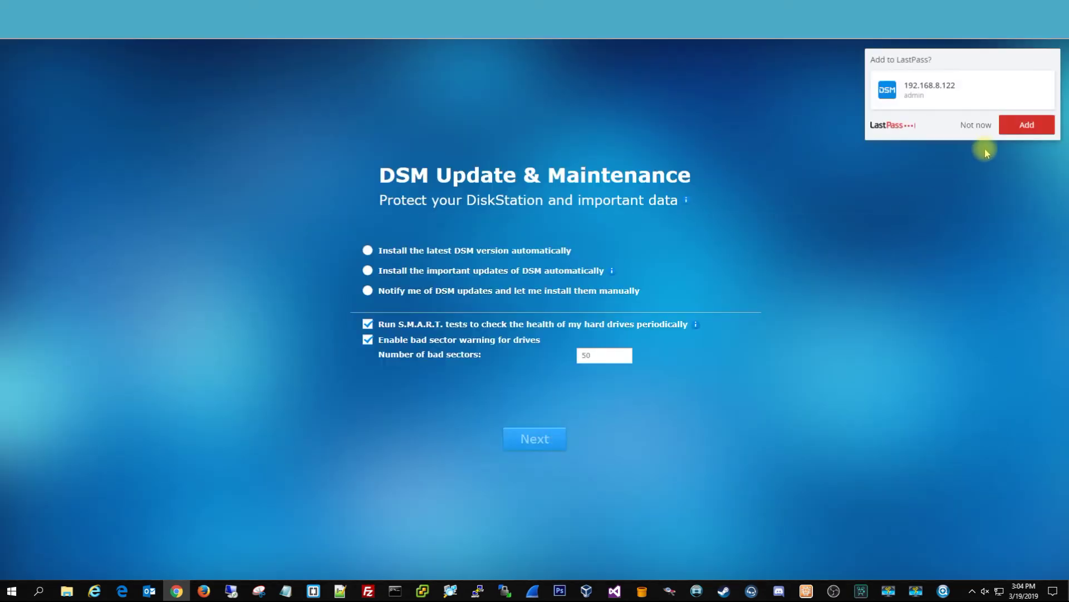
# Set important DSM updates to install automatically Wed,Sat at 05:50, dismissing the LastPass prompt.
pyautogui.click(976, 125)
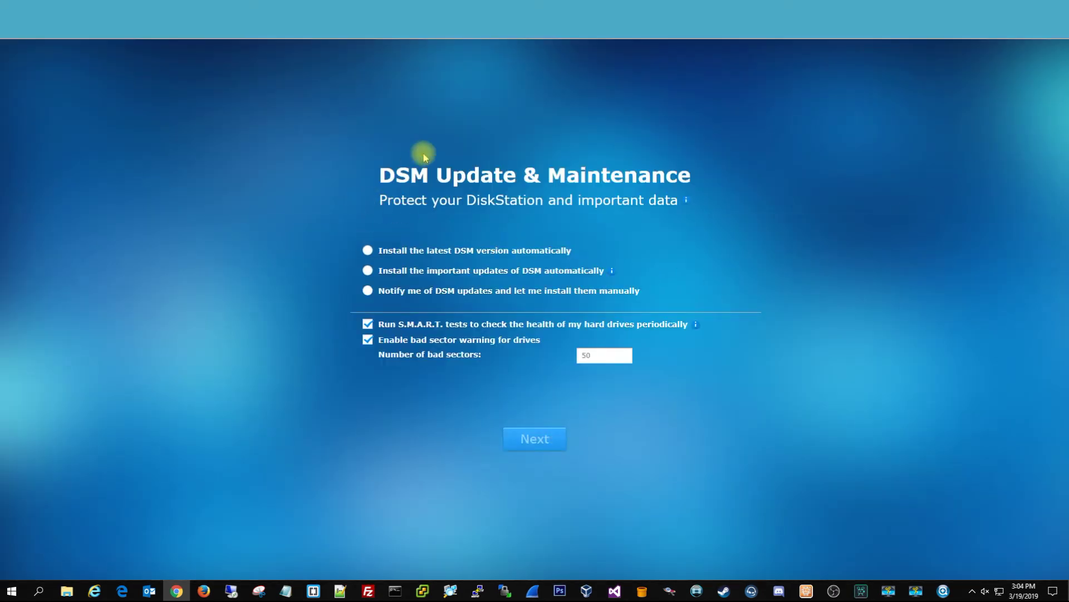
pyautogui.click(368, 271)
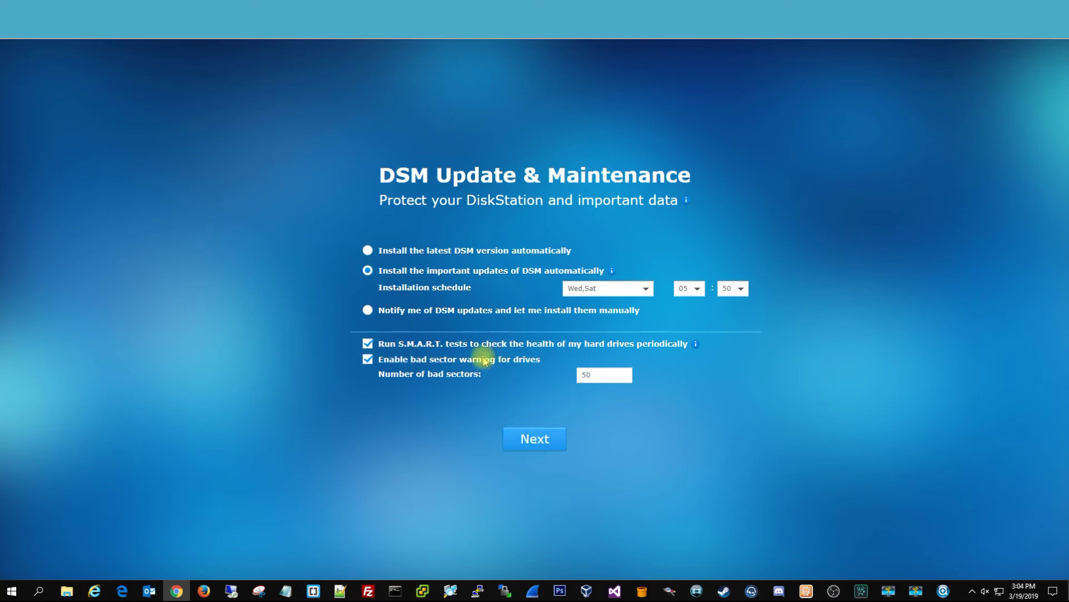
pyautogui.click(537, 440)
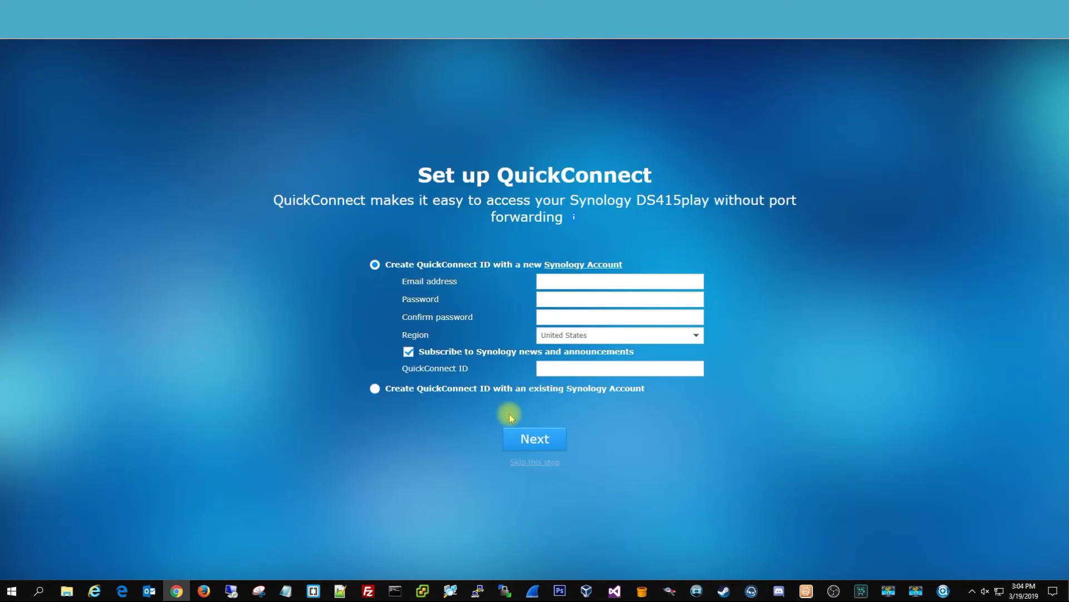
# Skip QuickConnect and recommended packages, finish the wizard and decline device analytics.
pyautogui.click(543, 462)
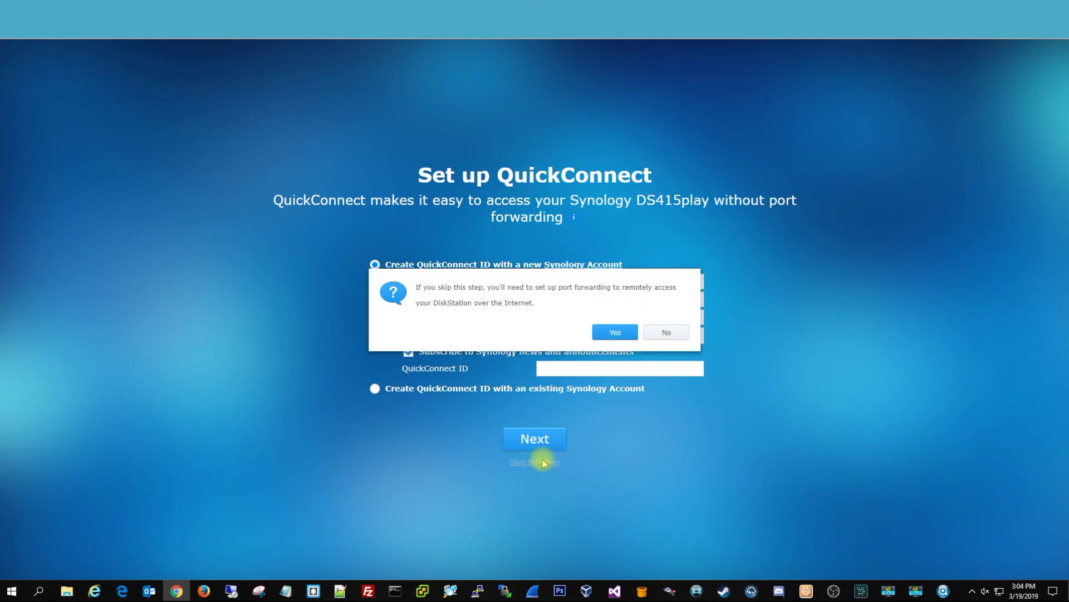
pyautogui.click(603, 332)
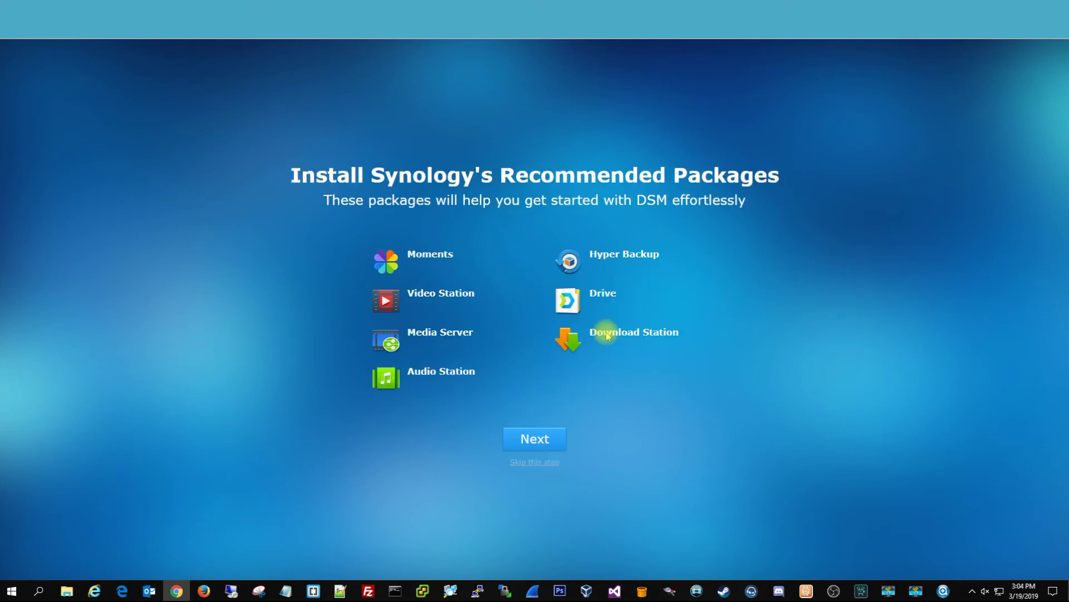
pyautogui.click(547, 464)
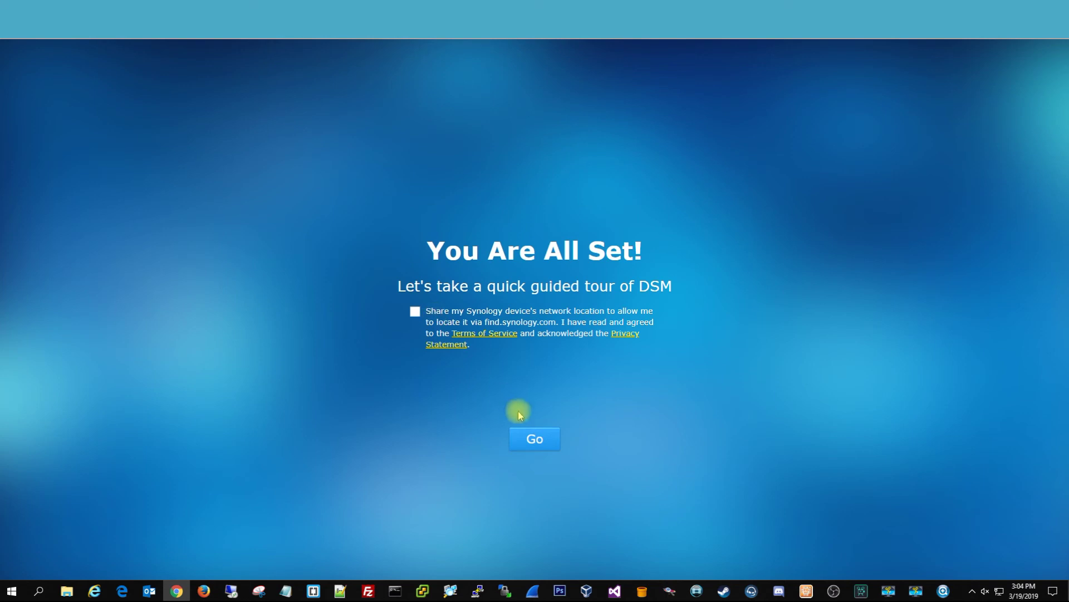
pyautogui.click(535, 438)
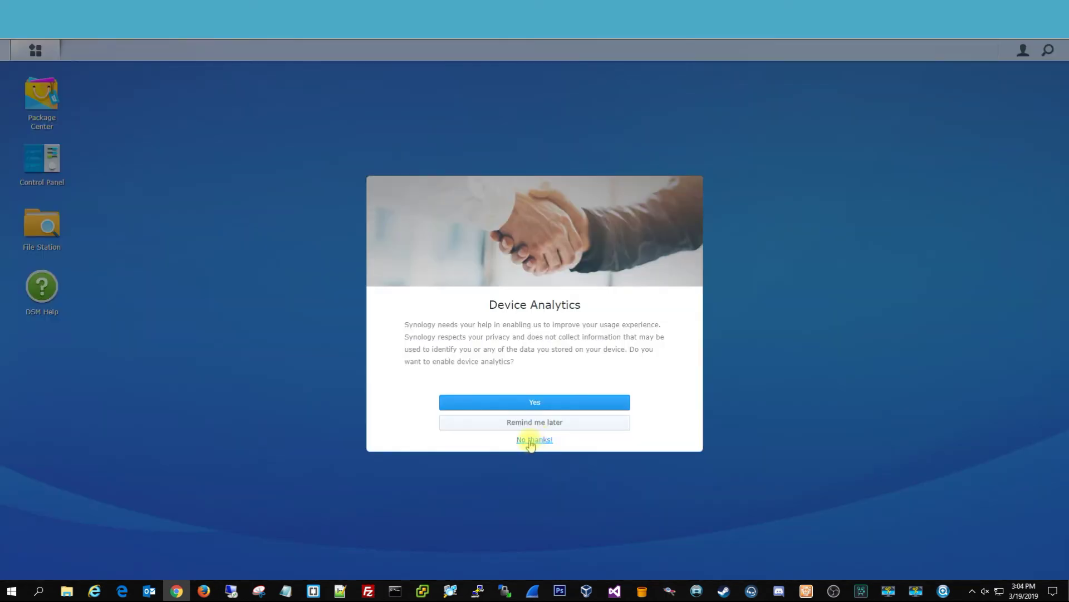
pyautogui.click(531, 442)
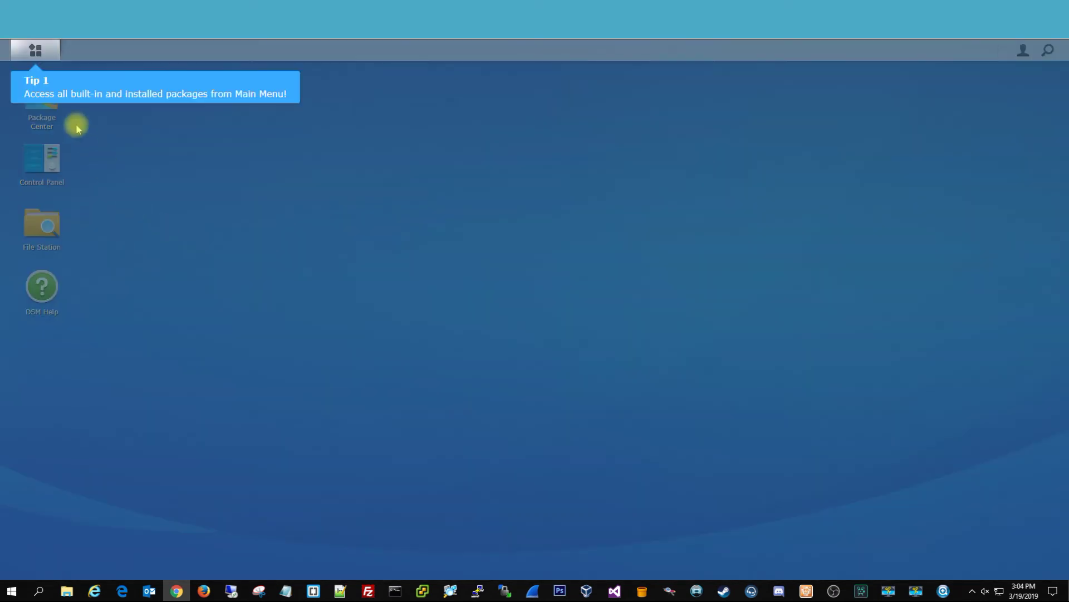
# Dismiss the three desktop tips and launch Storage Manager from the Main Menu.
pyautogui.click(62, 112)
pyautogui.click(51, 152)
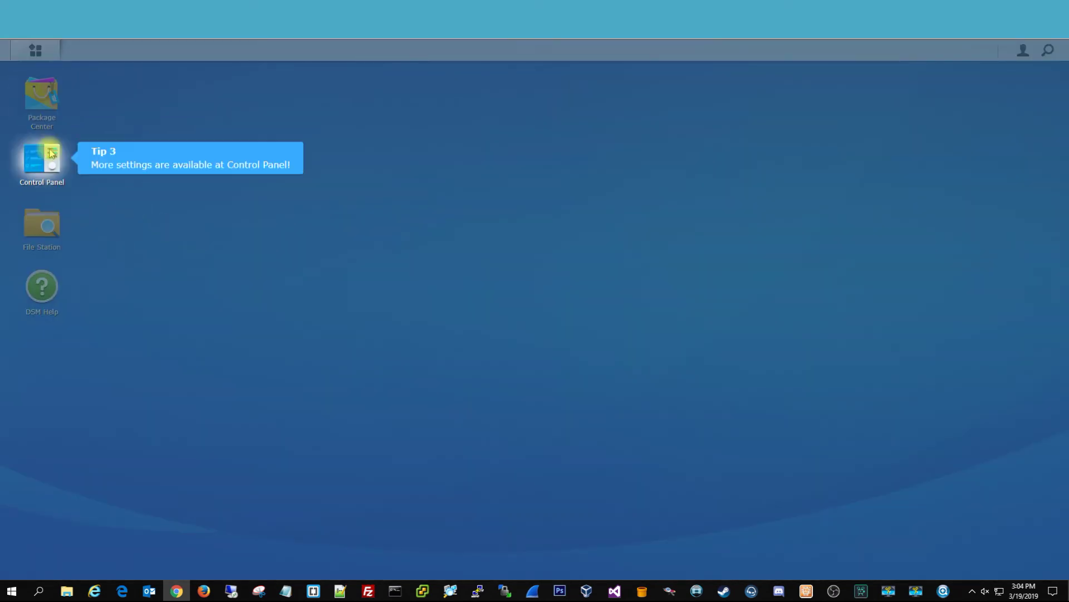
pyautogui.click(51, 151)
pyautogui.click(42, 53)
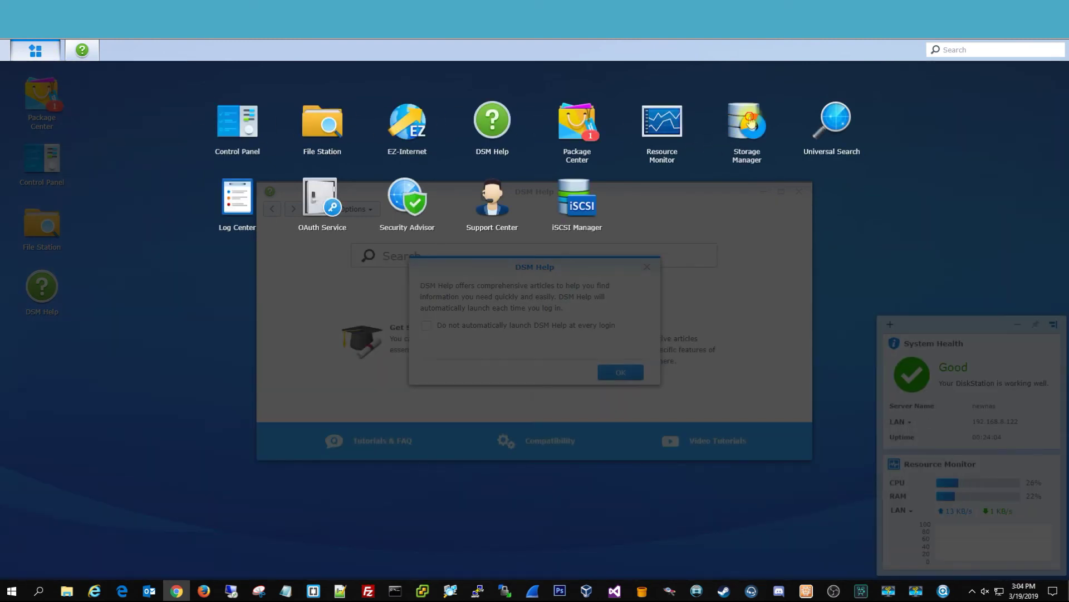
pyautogui.click(752, 122)
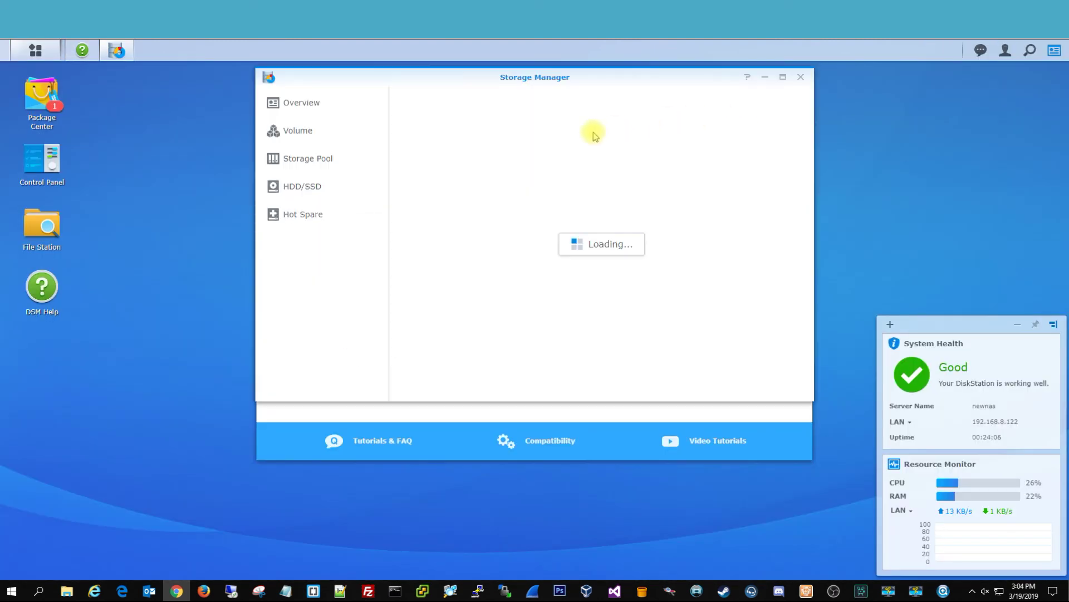
# Check in Storage Manager that Volume 1 and its storage pool are SHR, then close it.
pyautogui.click(312, 131)
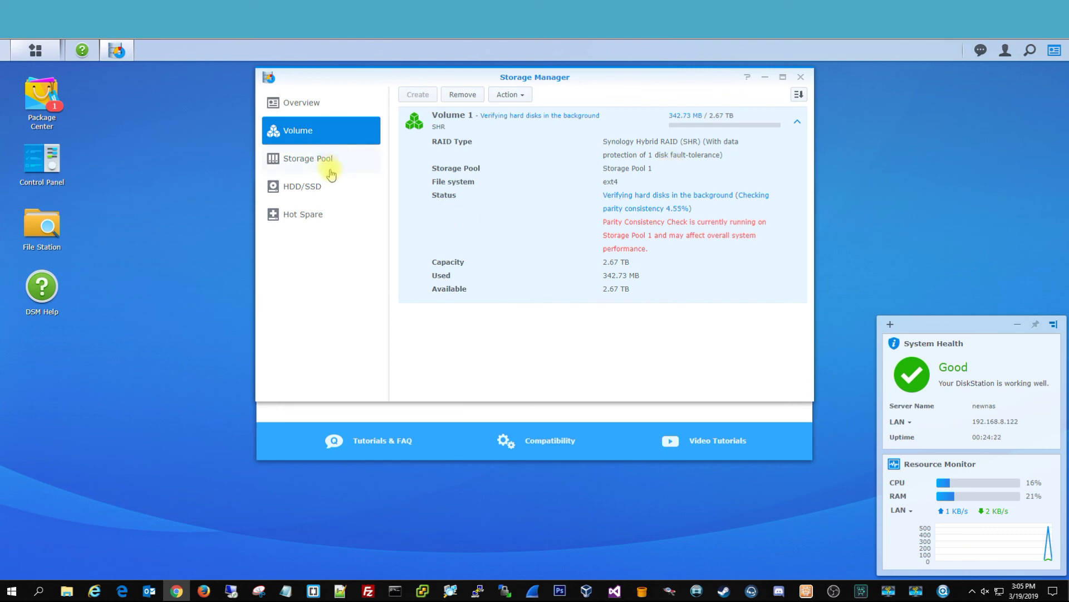
pyautogui.click(329, 165)
pyautogui.click(800, 78)
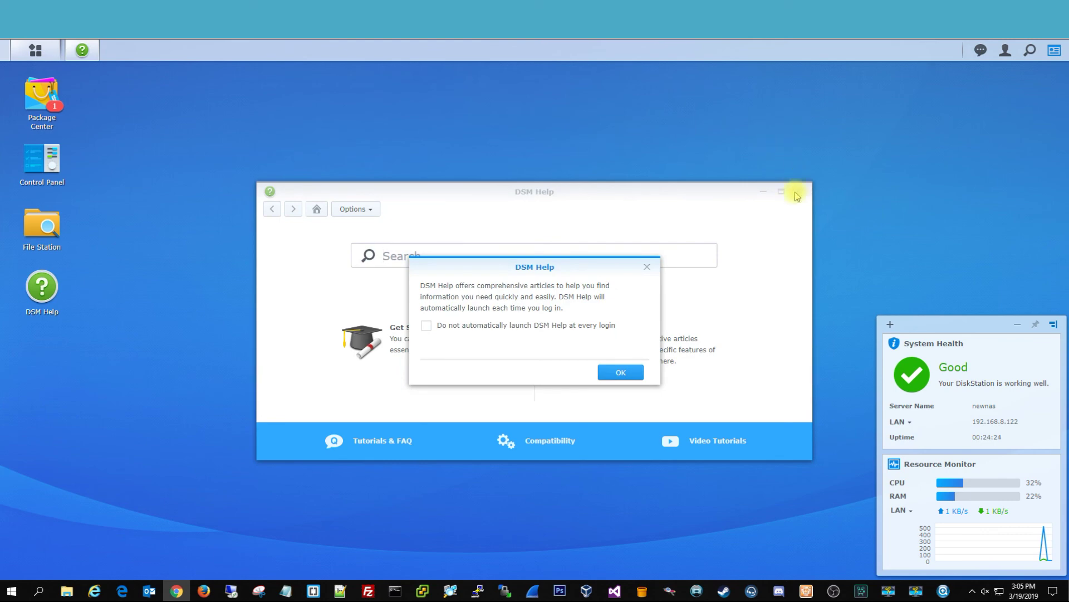
# Stop DSM Help from launching automatically at login and close Help.
pyautogui.click(543, 327)
pyautogui.click(621, 372)
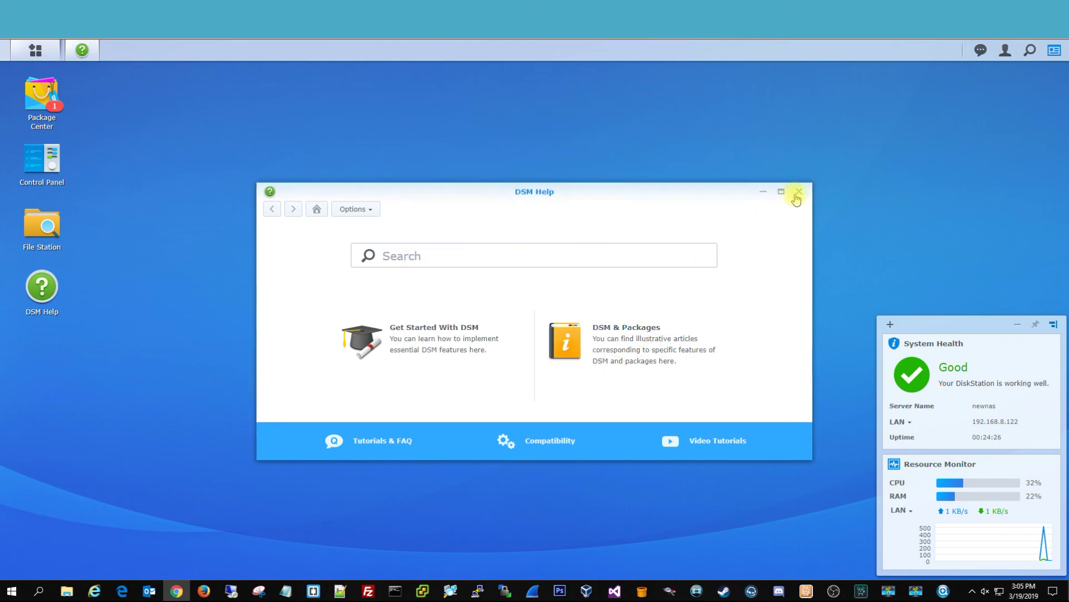
pyautogui.click(798, 191)
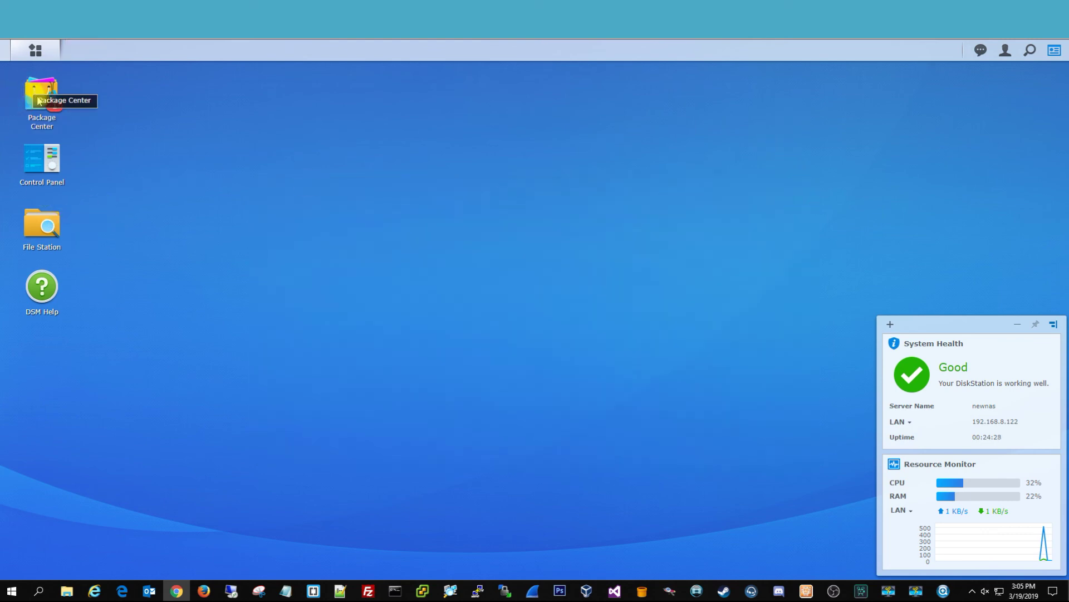
# Open File Station, dismiss its no-shared-folder prompt without creating one, and launch Package Center.
pyautogui.click(33, 211)
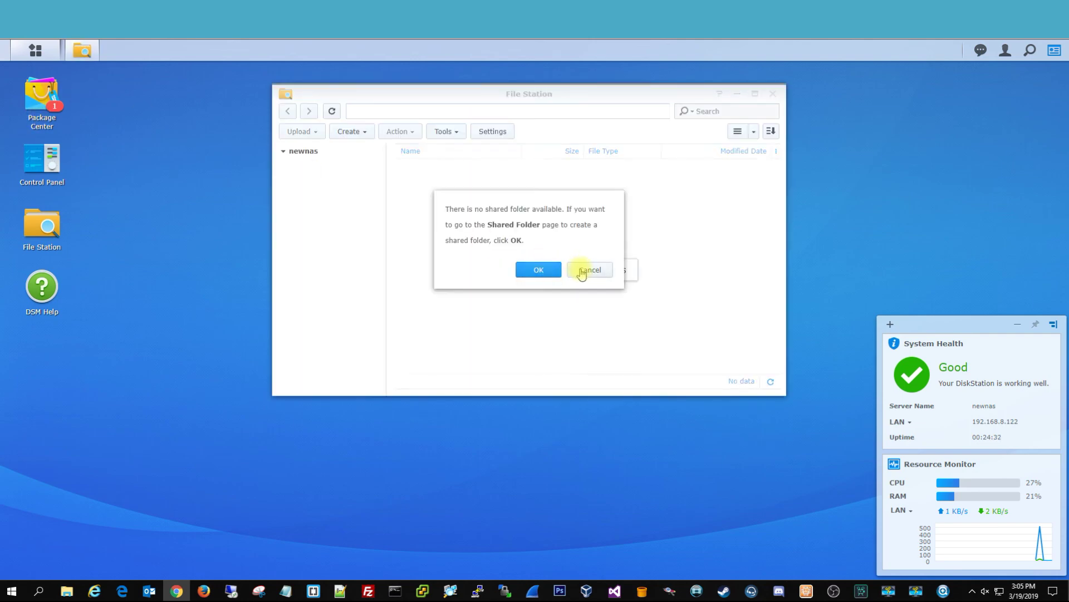
pyautogui.click(589, 270)
pyautogui.click(42, 95)
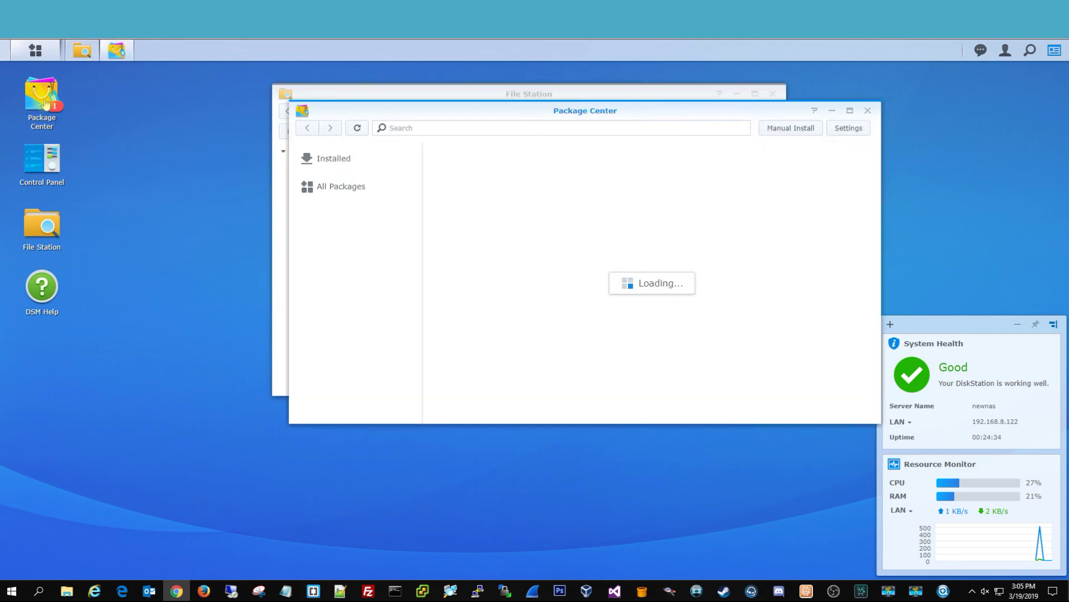
# Accept Package Center's Terms of Service and acknowledge the Privacy Statement to reach All Packages.
pyautogui.click(401, 333)
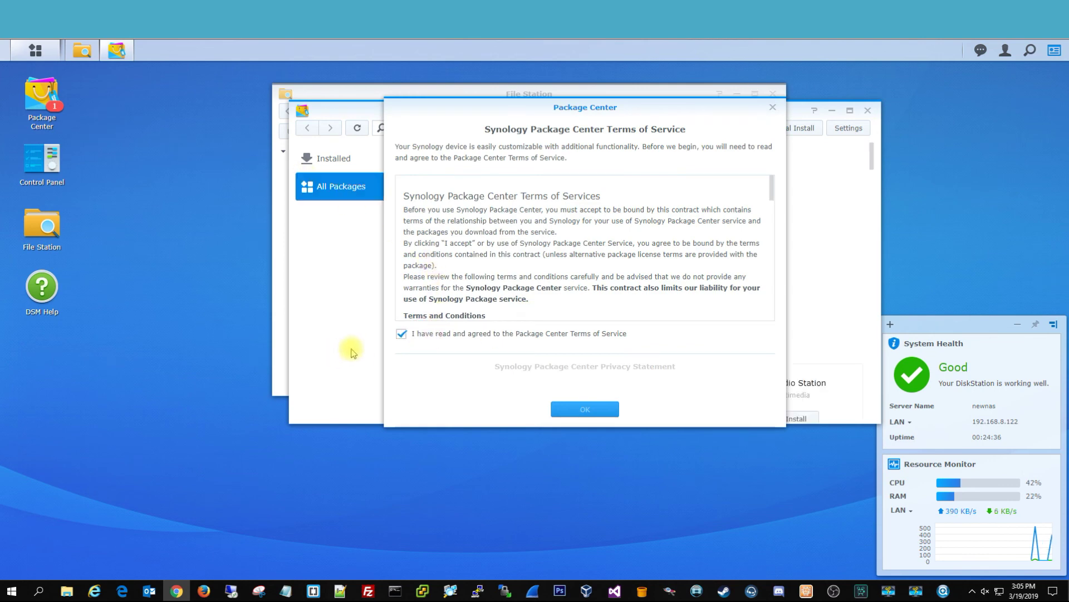
pyautogui.click(401, 371)
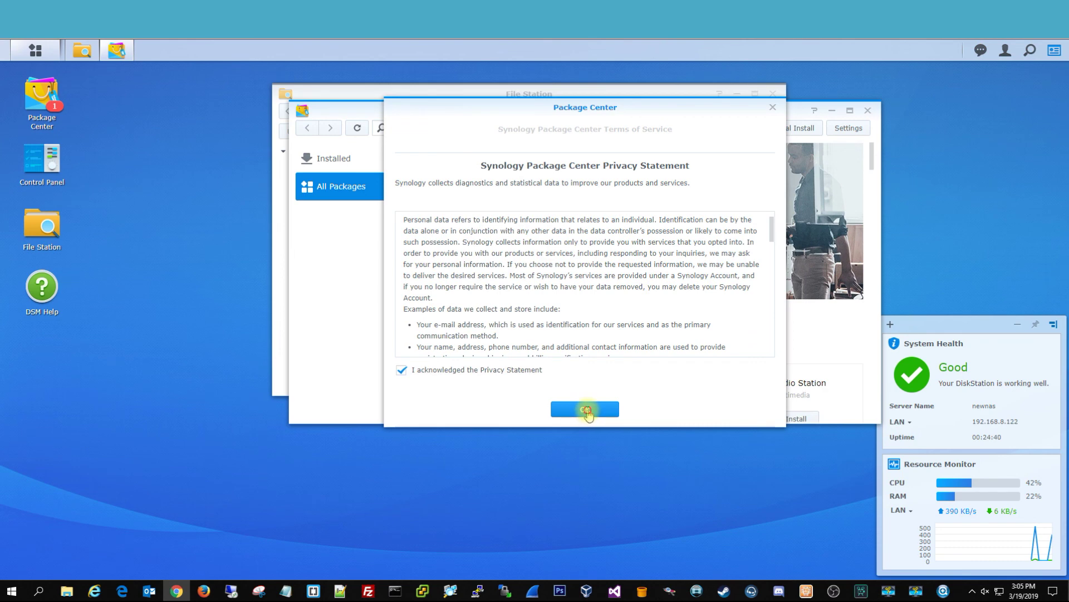
pyautogui.click(585, 412)
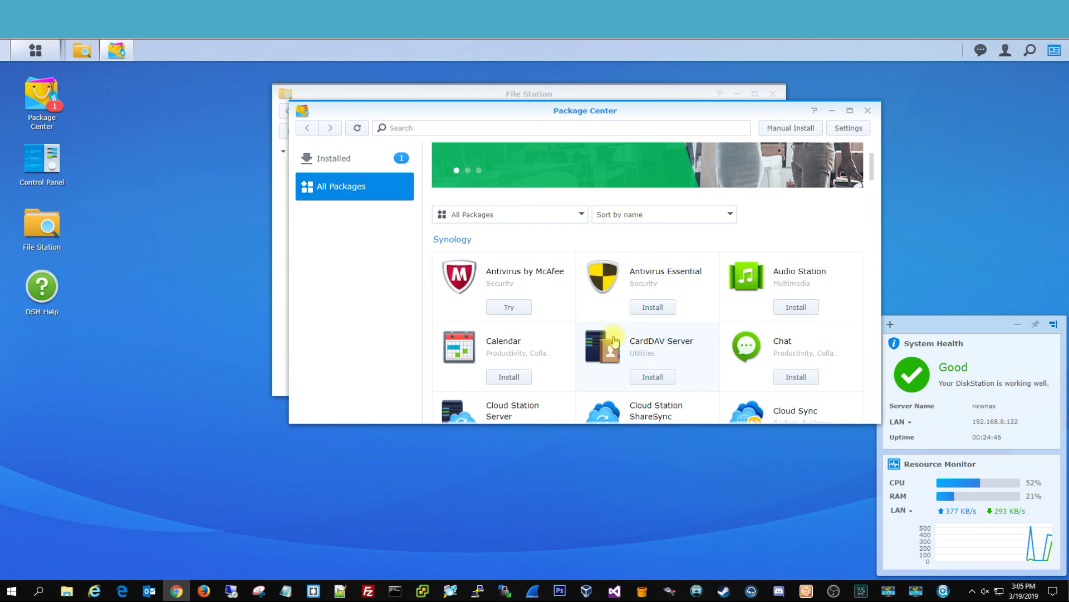
# Browse the All Packages list of Synology apps, then close Package Center.
pyautogui.scroll(-3, 613, 338)
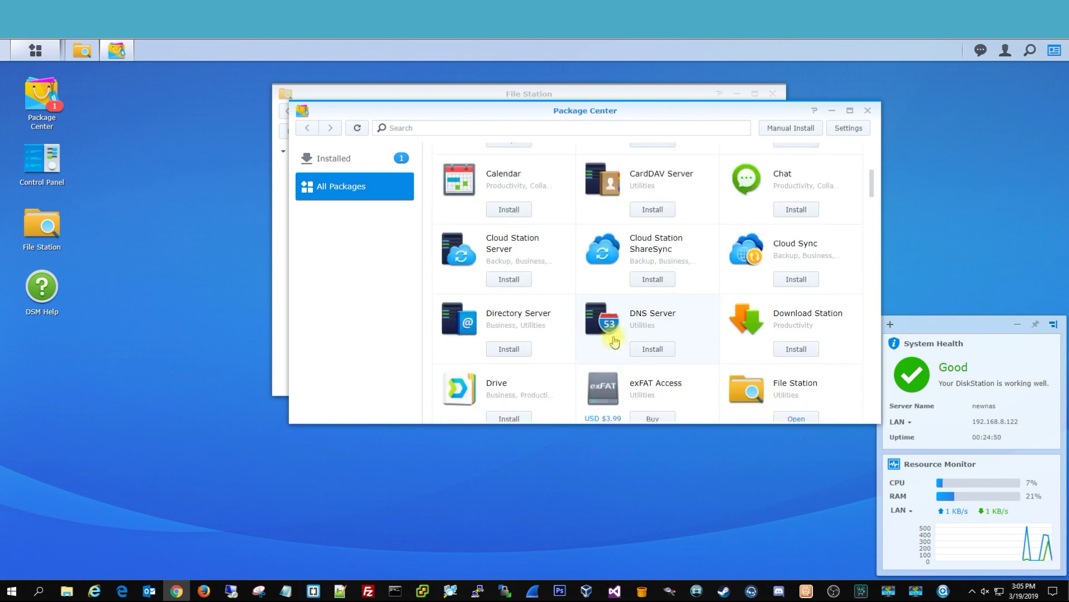
pyautogui.scroll(-3, 760, 271)
pyautogui.scroll(-15, 760, 271)
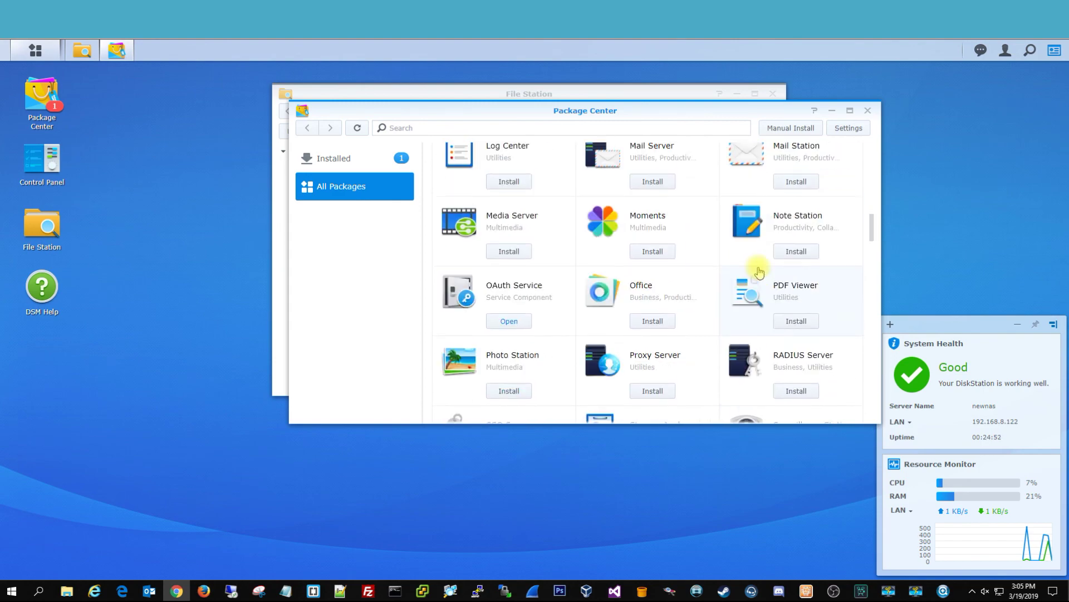
pyautogui.scroll(-11, 760, 271)
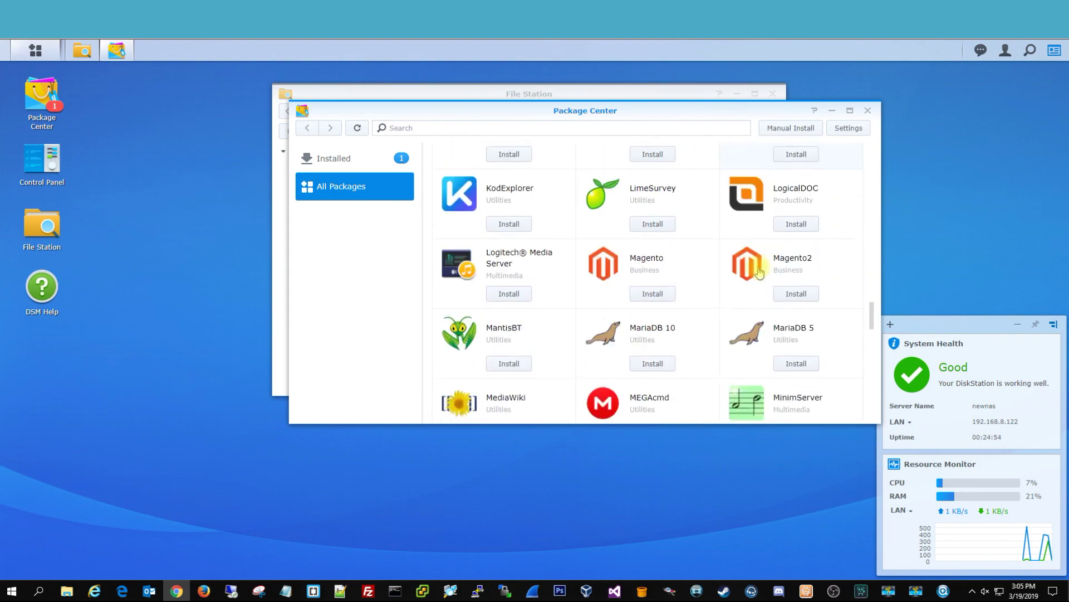
pyautogui.scroll(-10, 760, 271)
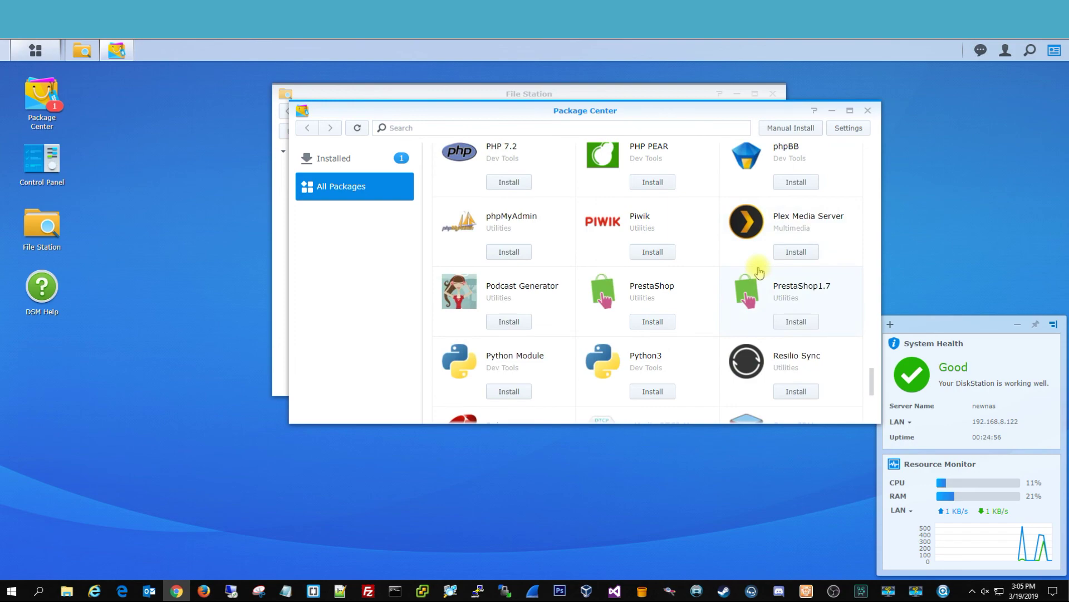
pyautogui.scroll(8, 800, 275)
pyautogui.scroll(20, 801, 279)
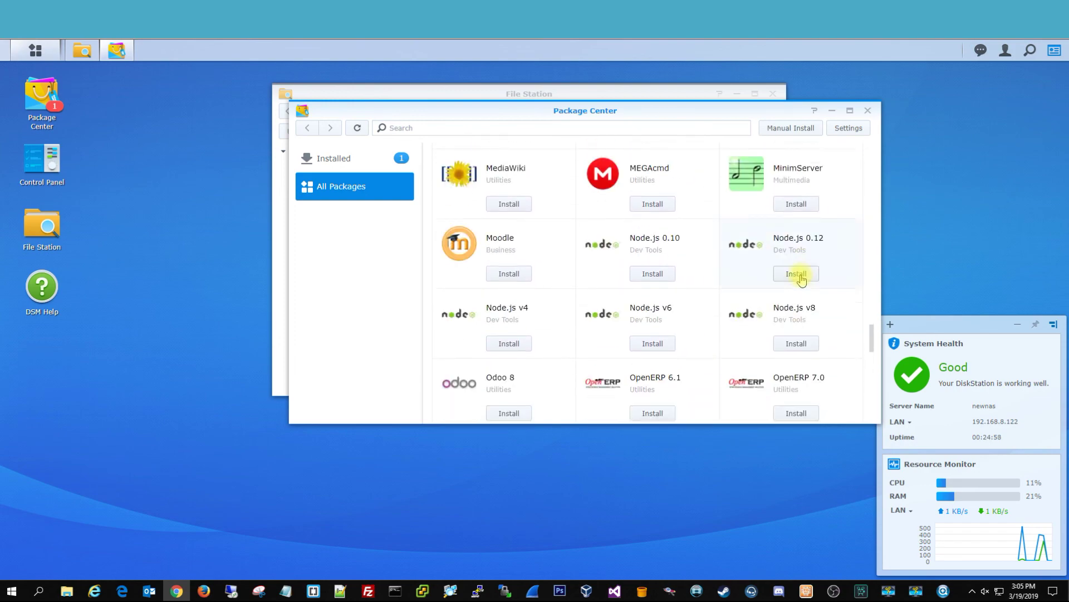
pyautogui.scroll(3, 808, 273)
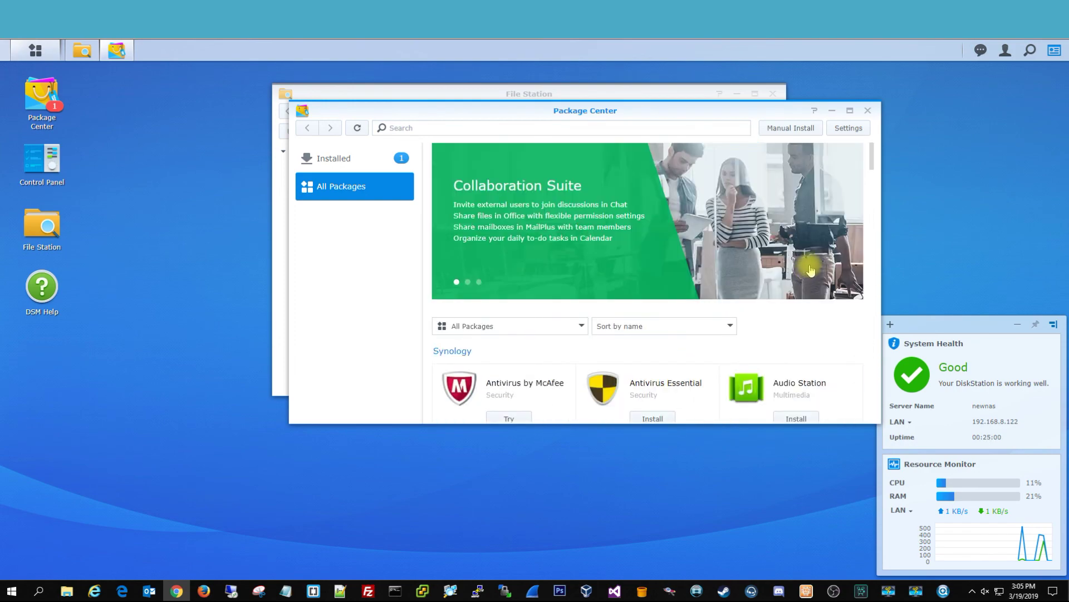
pyautogui.scroll(-2, 700, 345)
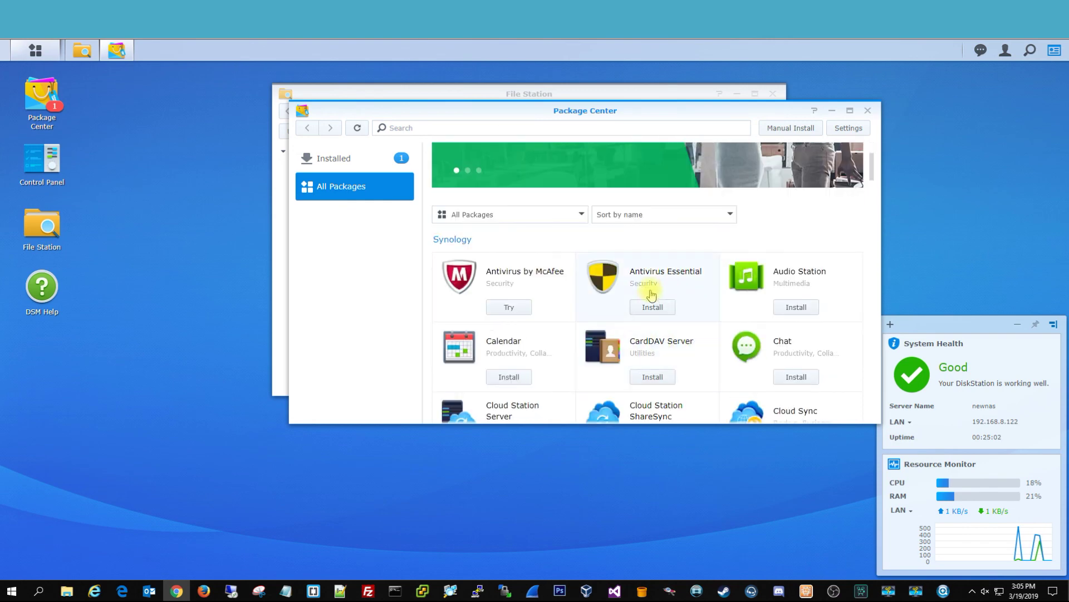
pyautogui.click(868, 110)
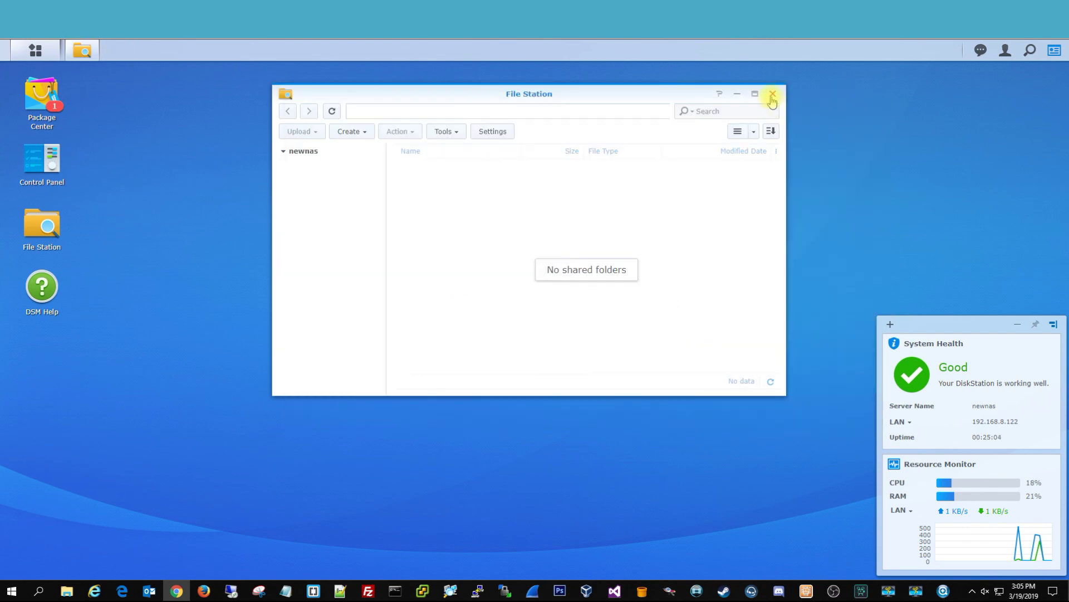
# Close the File Station window, leaving an empty DSM desktop.
pyautogui.click(773, 93)
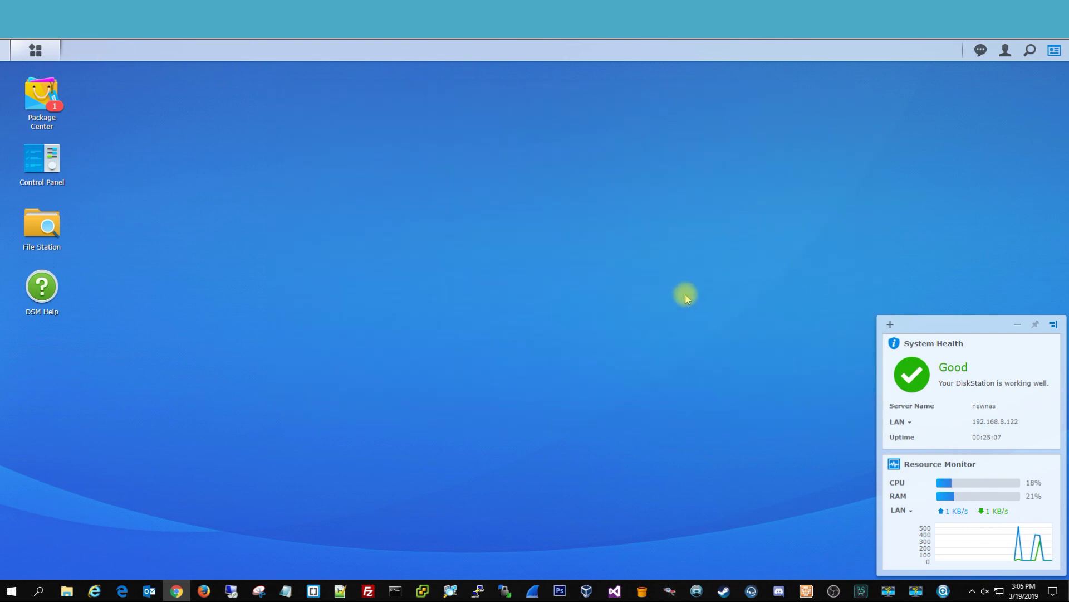